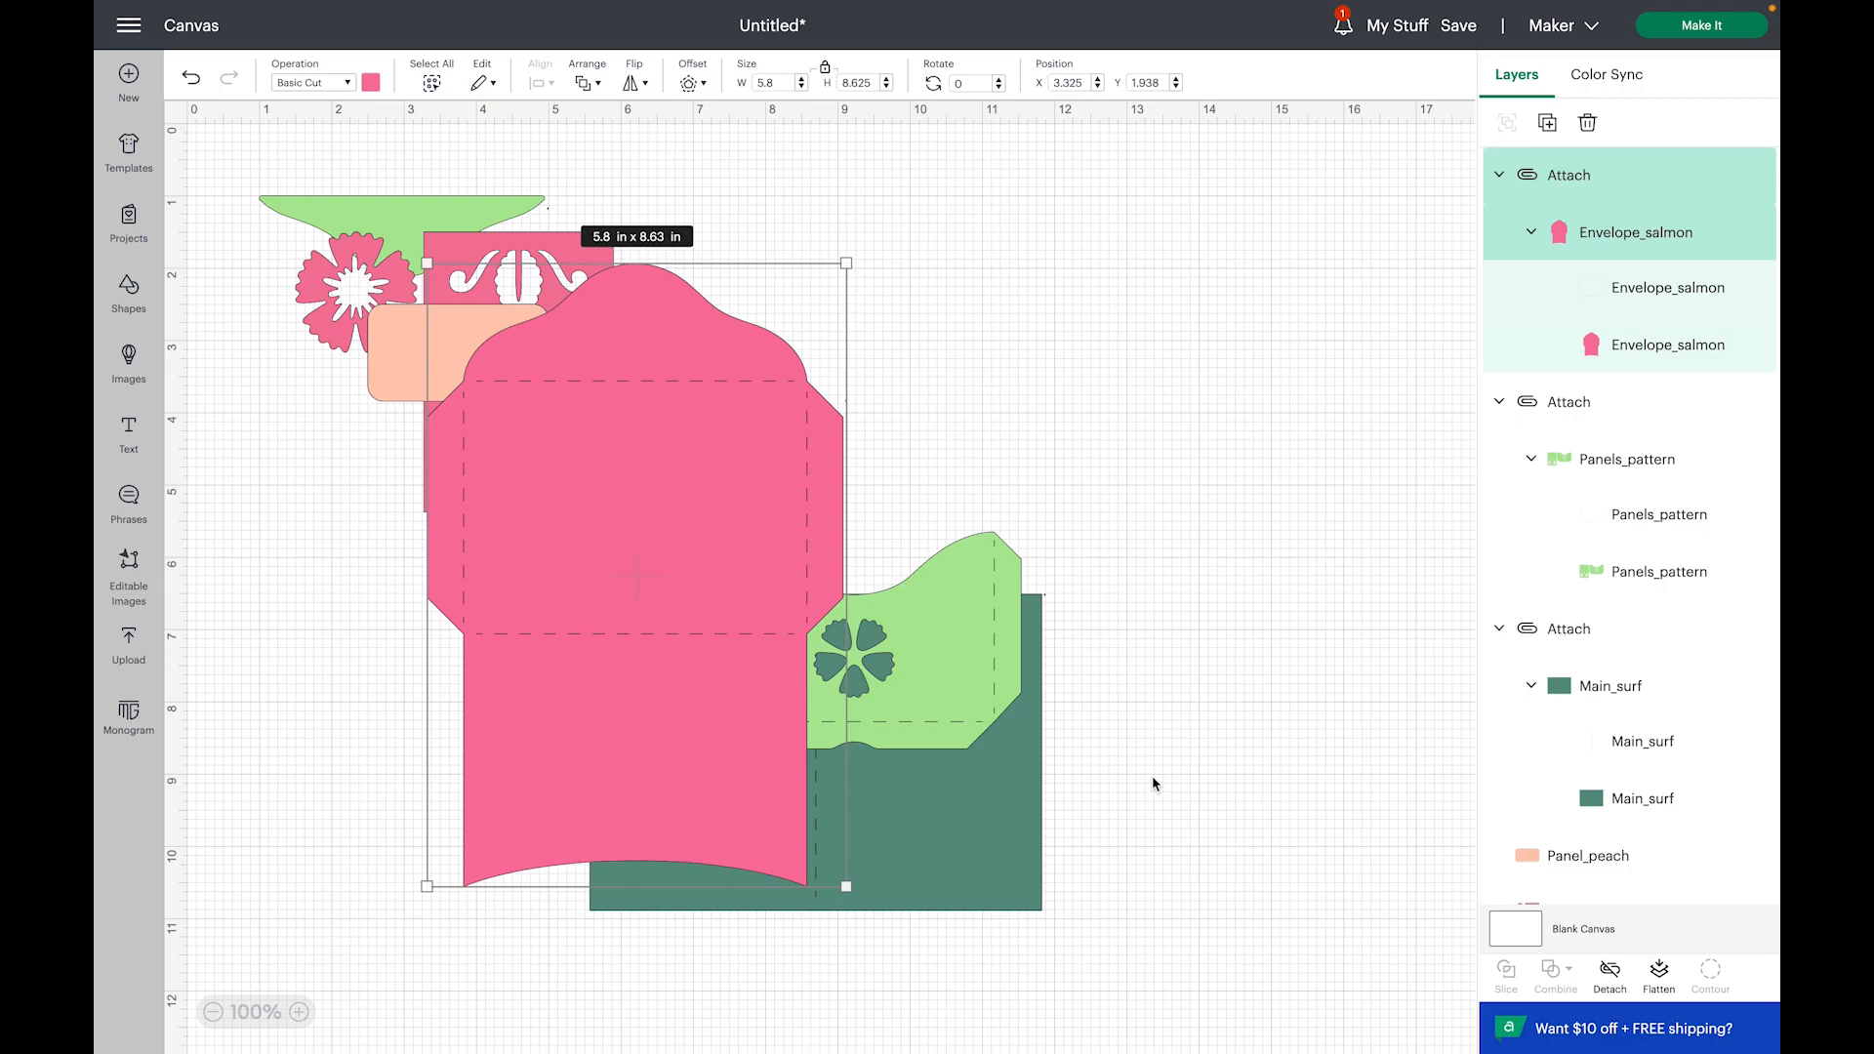
Step: Move the salmon envelope and the smaller loose pieces together over the other pieces, and scale the entire design proportionally as one selection
left_click(1153, 784)
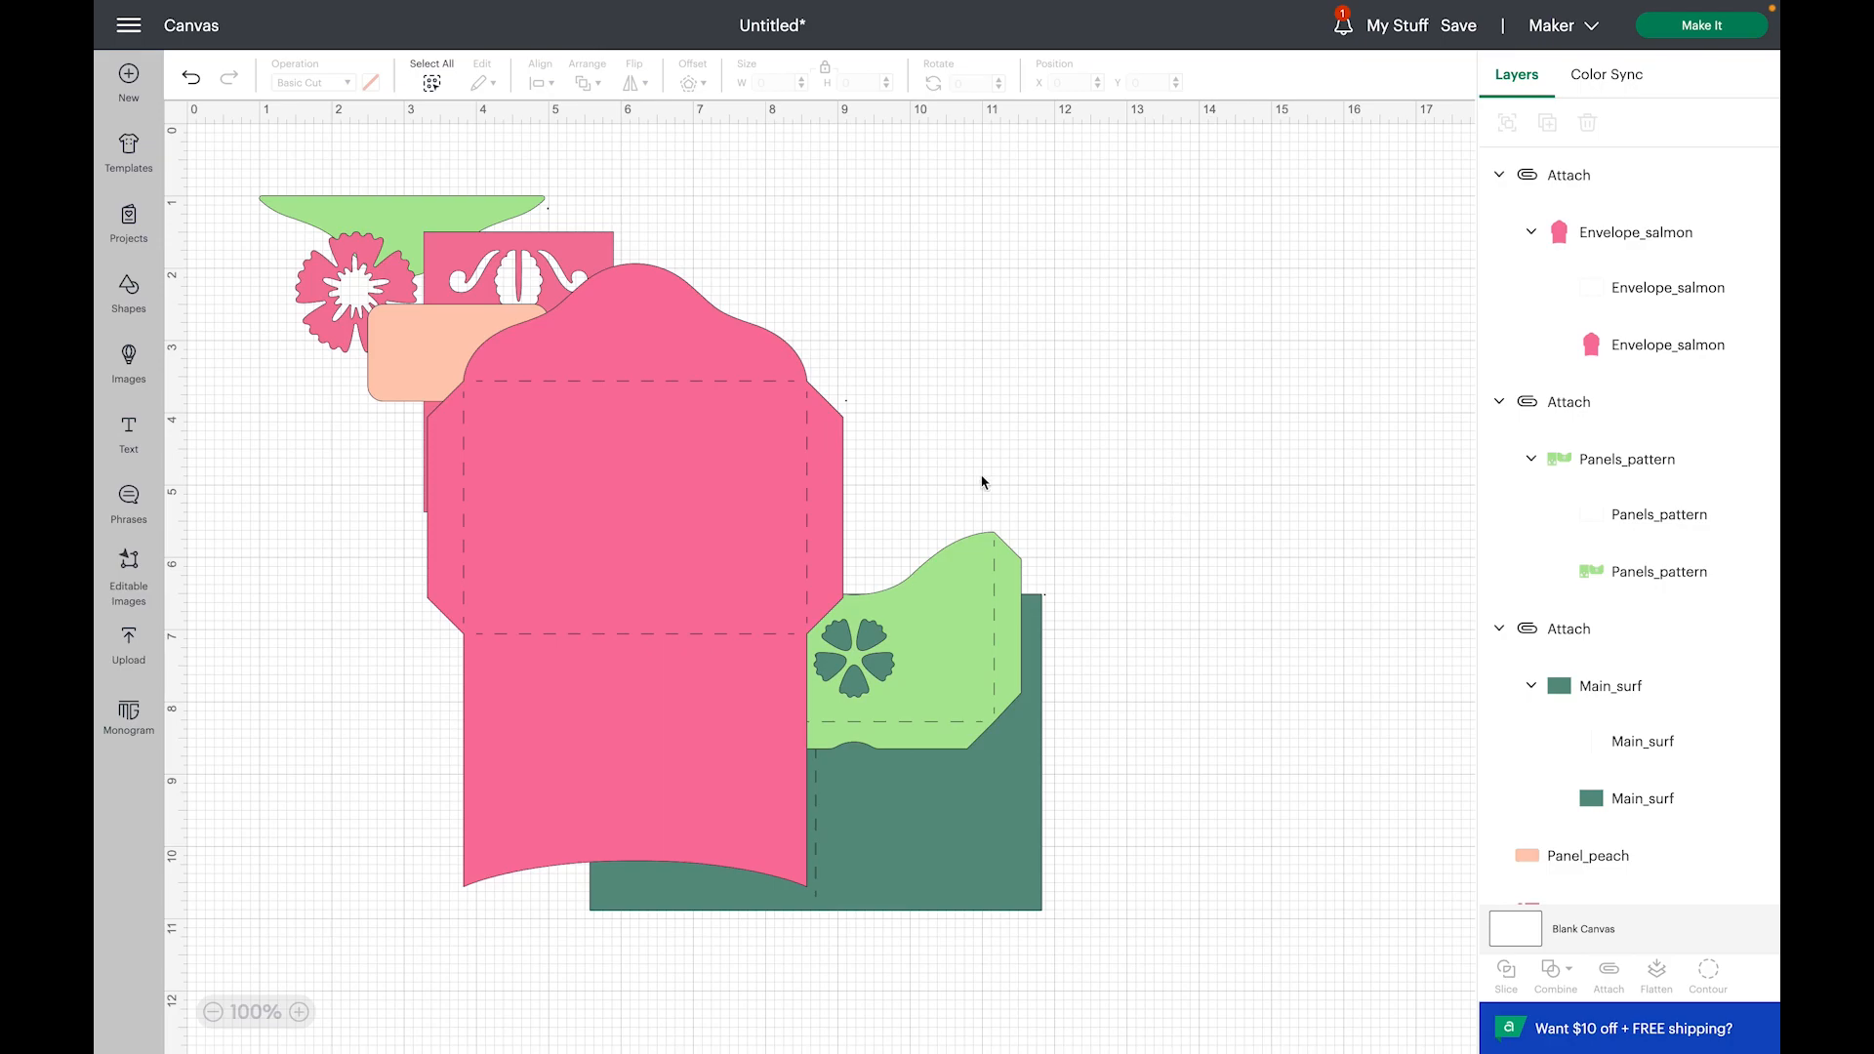
left_click_drag(694, 485, 826, 583)
left_click_drag(480, 364, 777, 633)
left_click_drag(523, 420, 840, 766)
left_click_drag(388, 246, 829, 670)
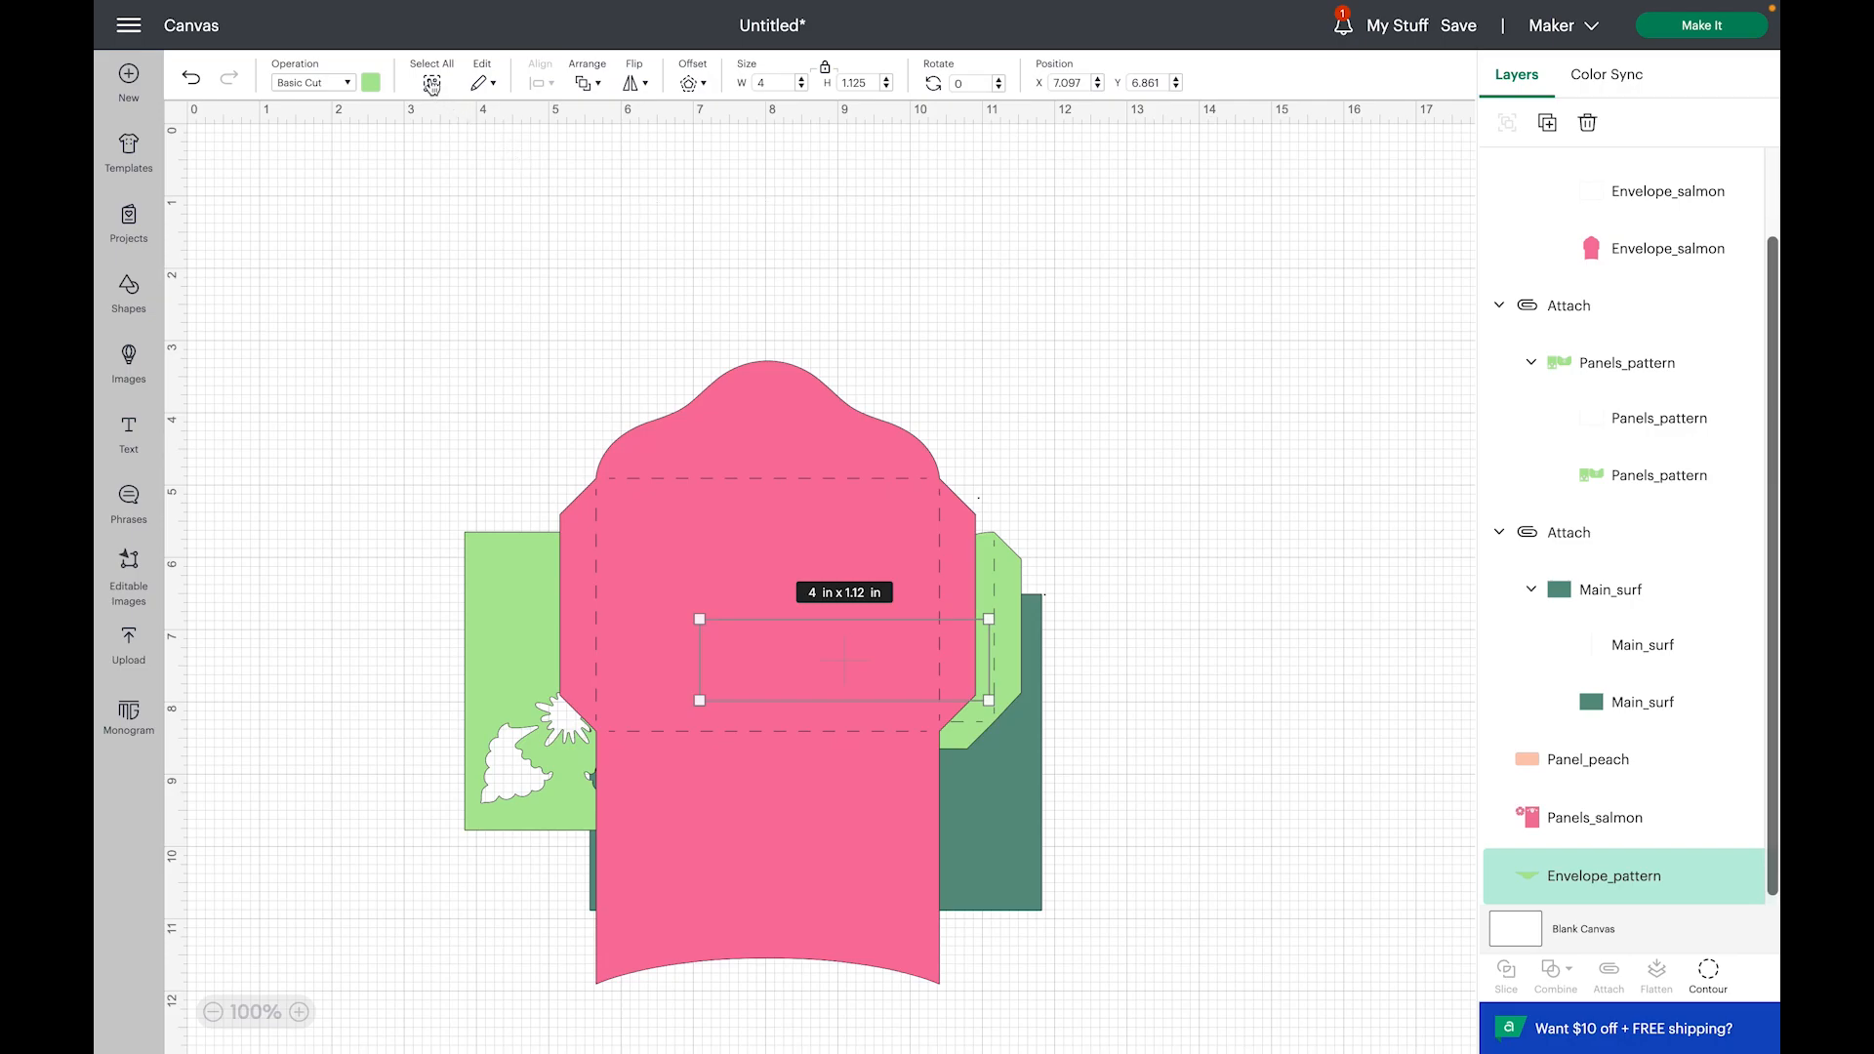
left_click(431, 86)
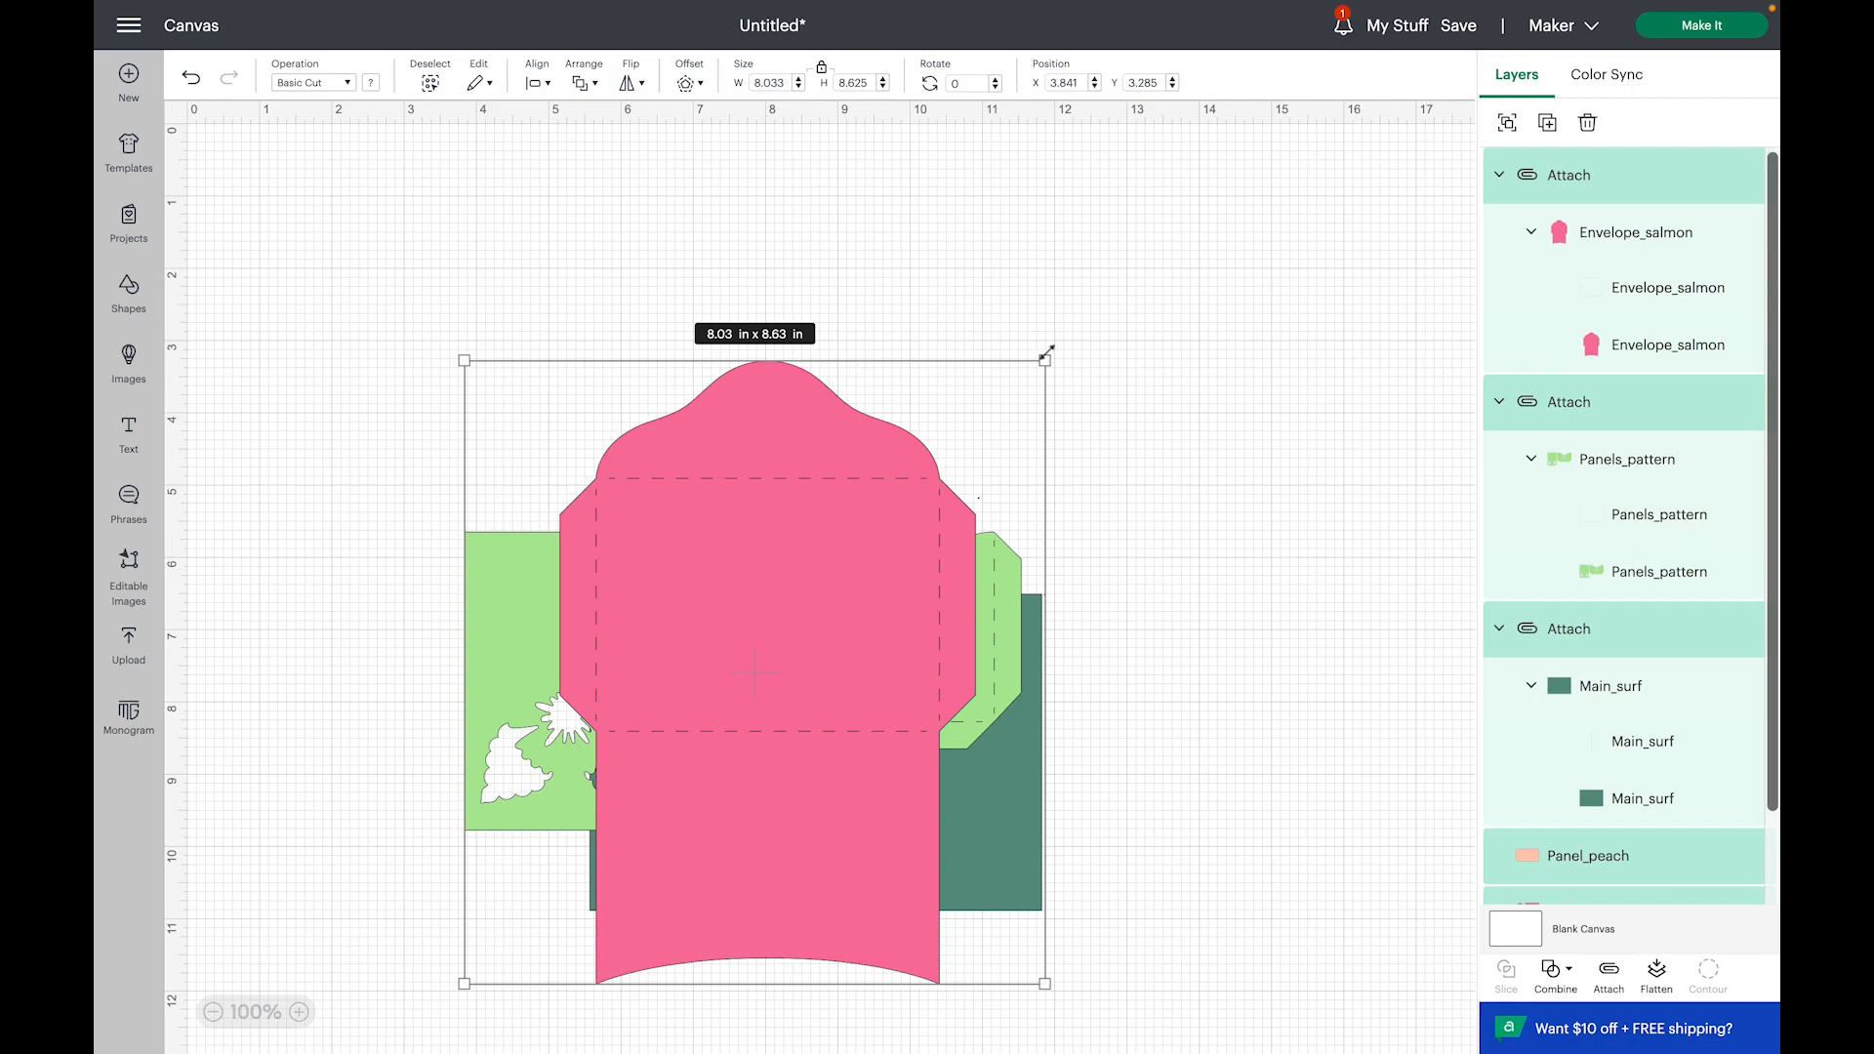
left_click_drag(1049, 352, 1164, 339)
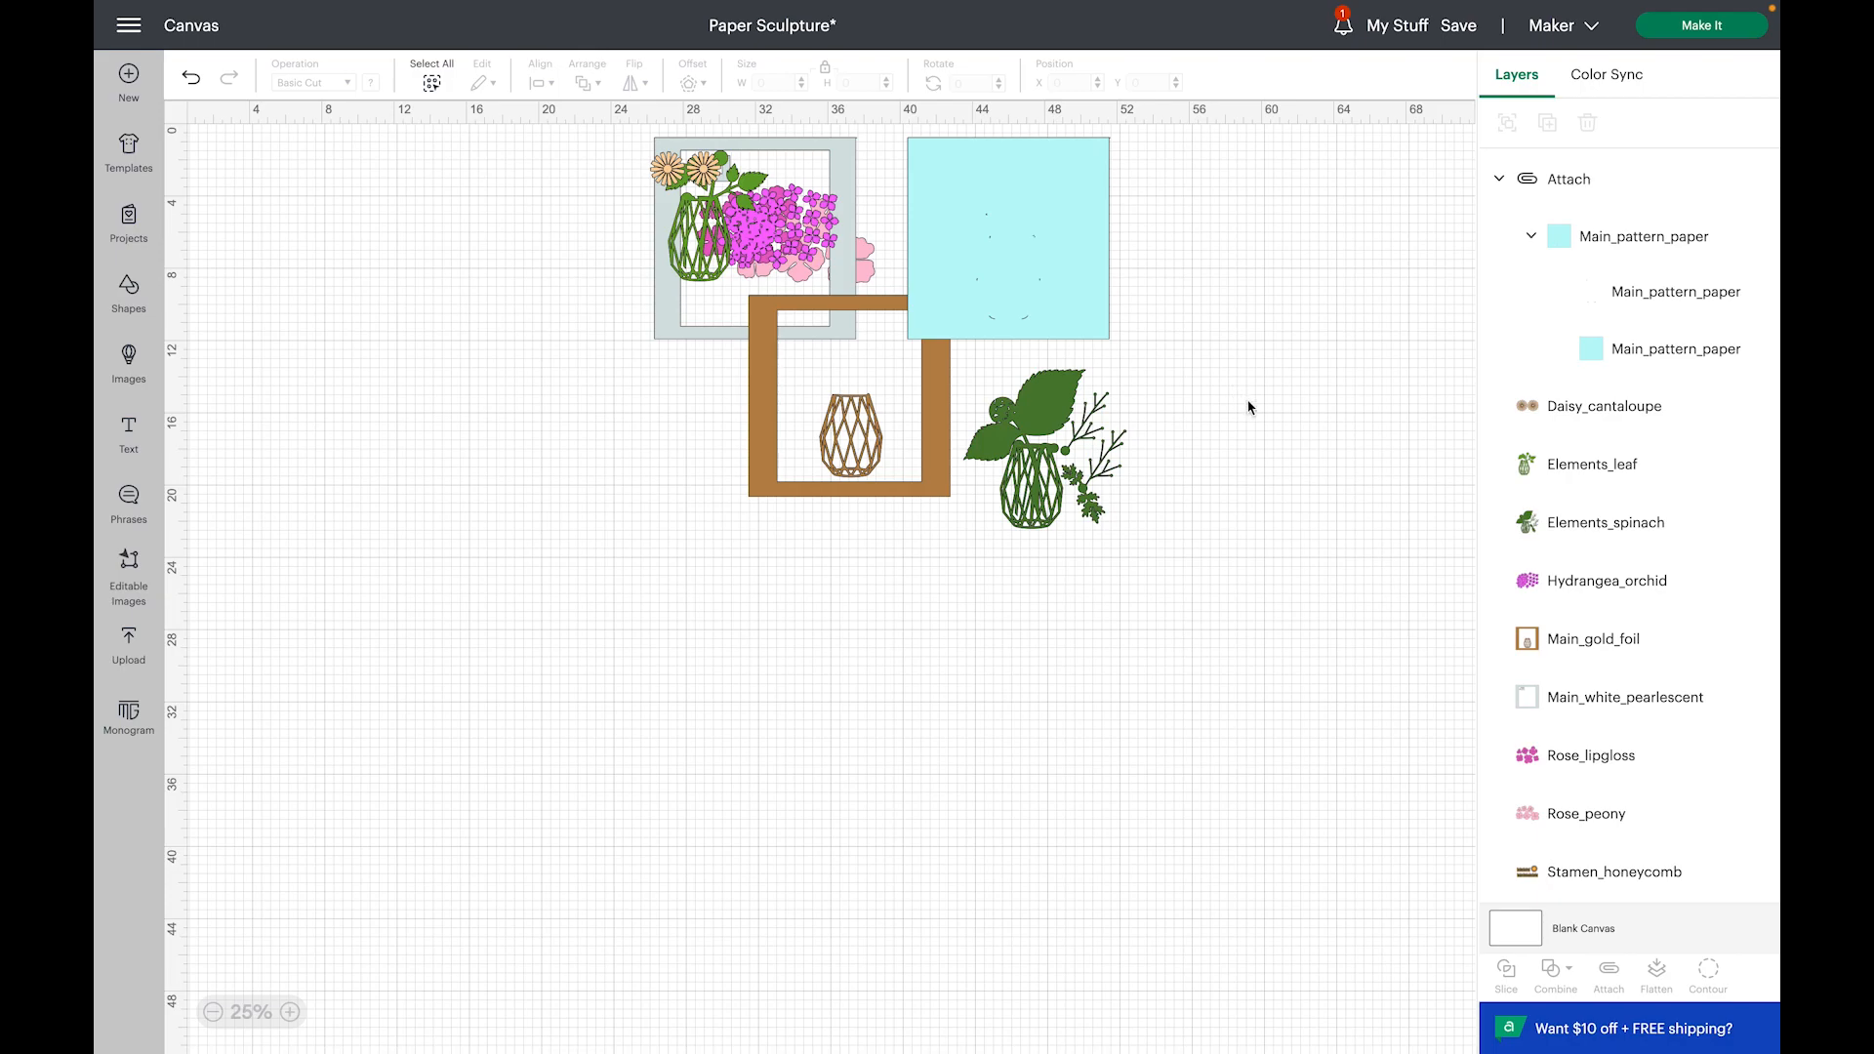
Step: Add a free square shape, size it to 8 x 8 in, and place it on empty canvas below the paper sculpture pieces
left_click(136, 294)
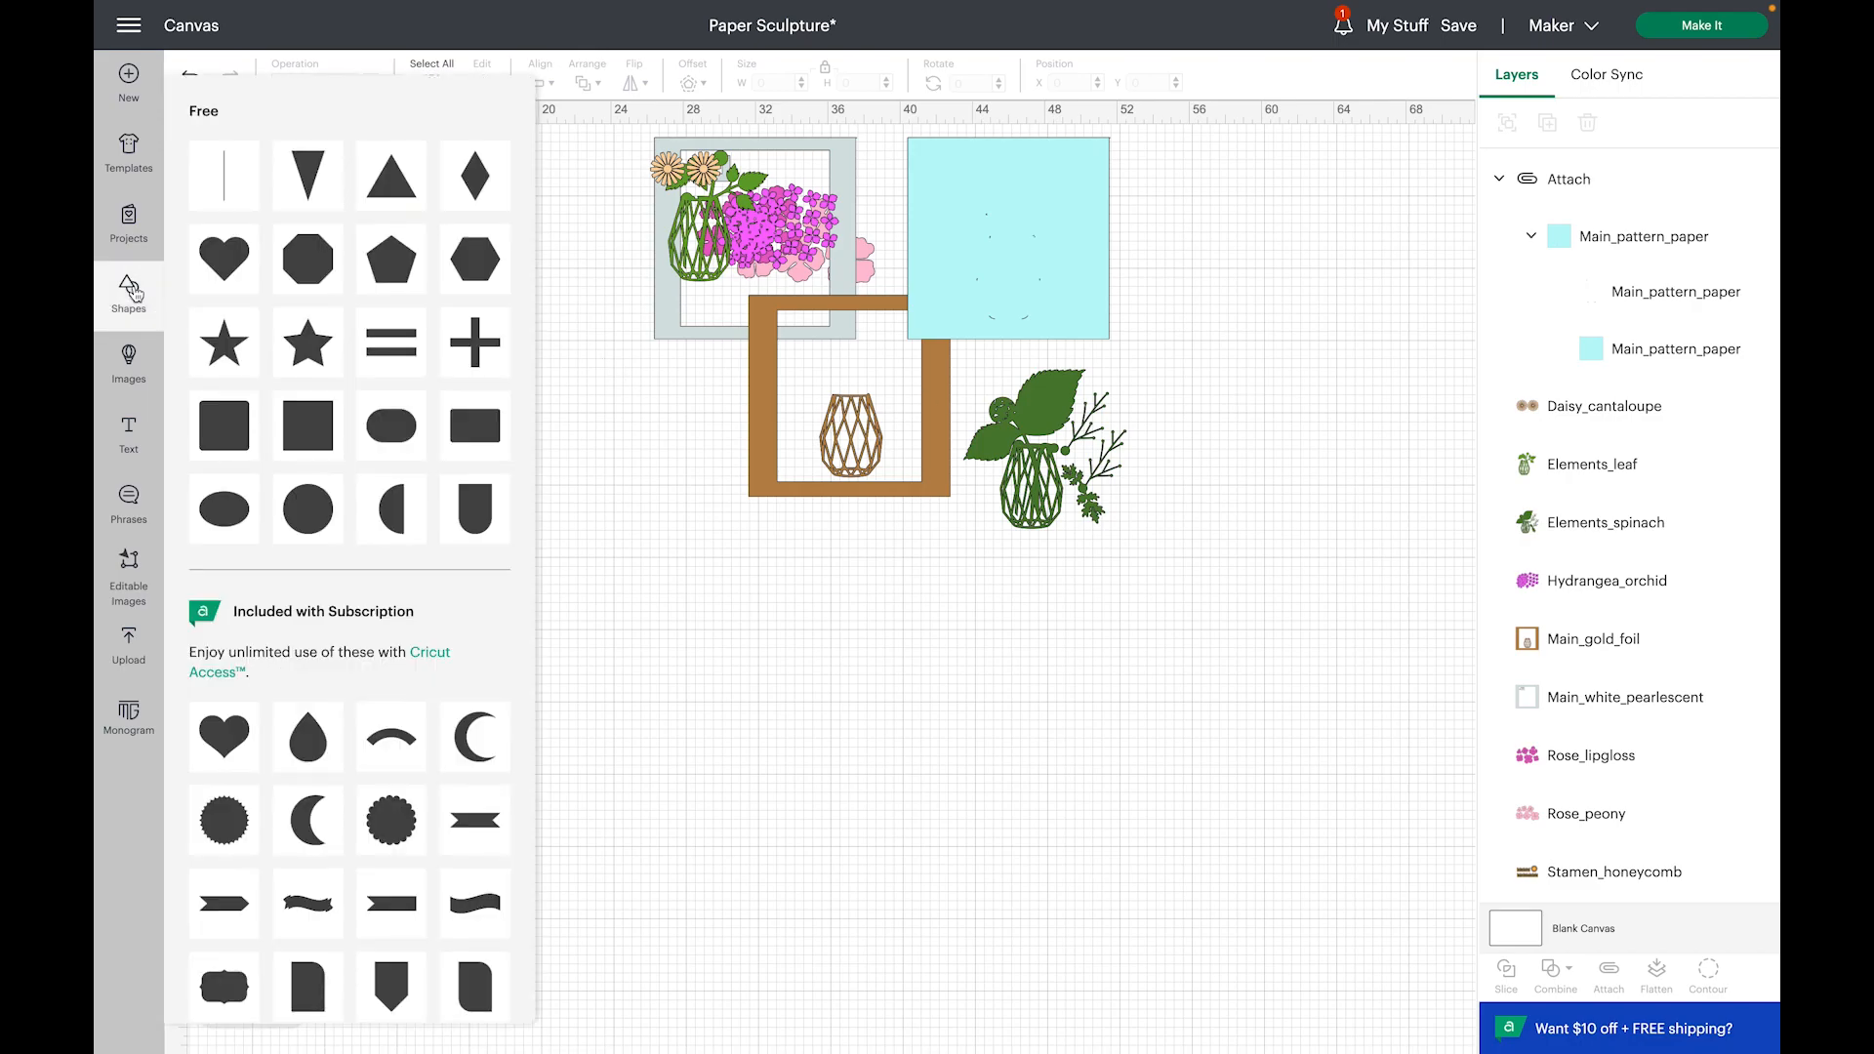
left_click(310, 432)
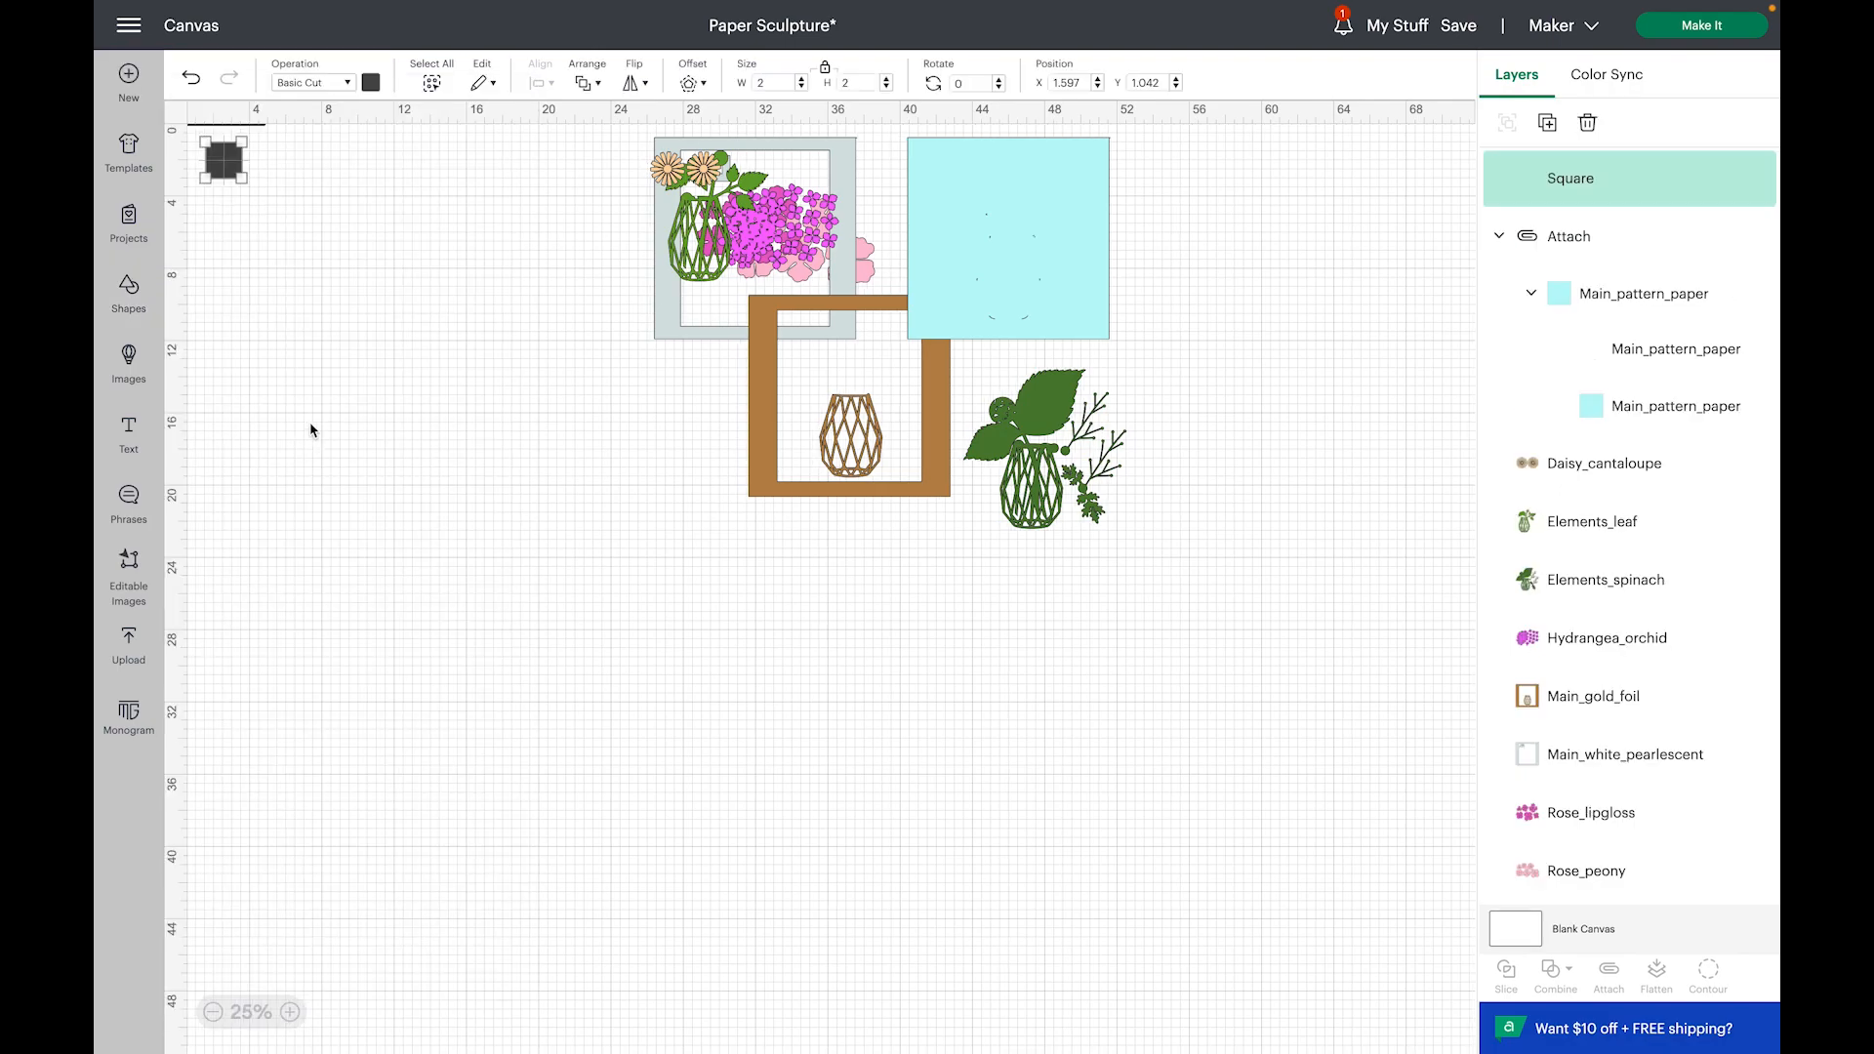
left_click(689, 85)
type("8")
key("Return")
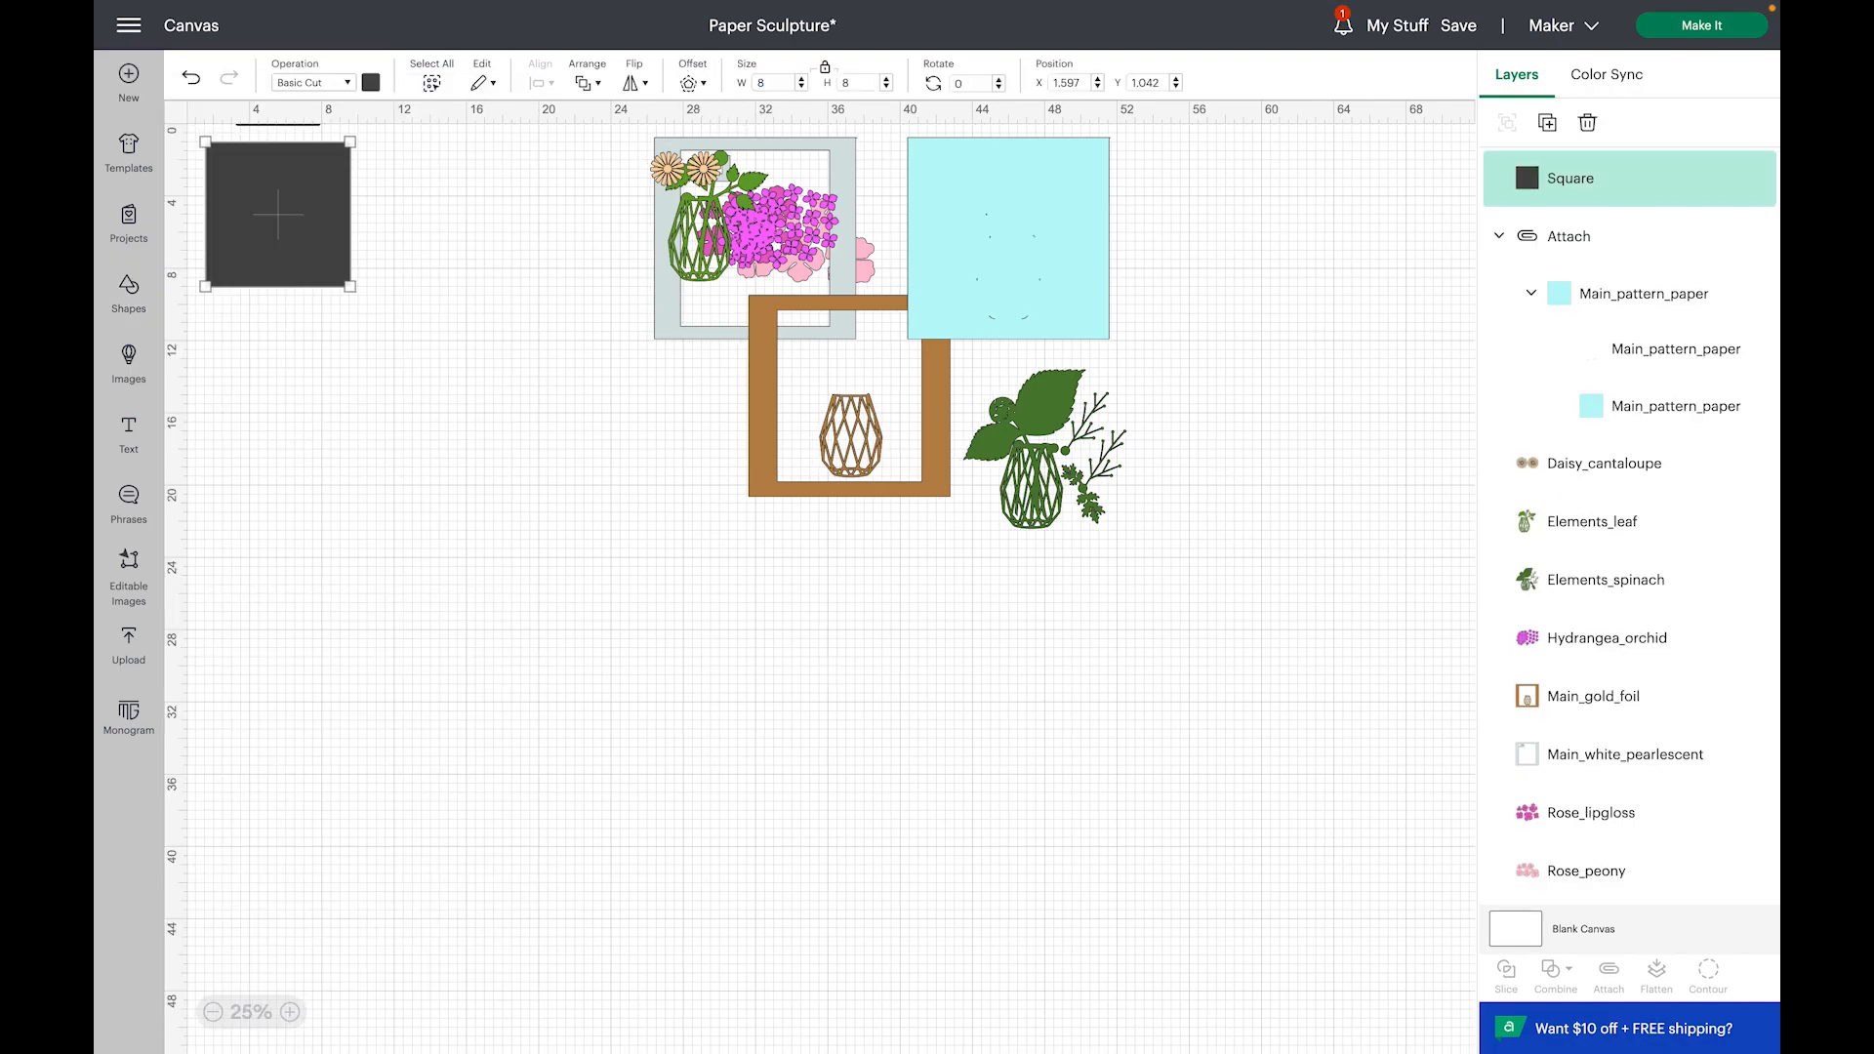
left_click_drag(324, 176, 557, 557)
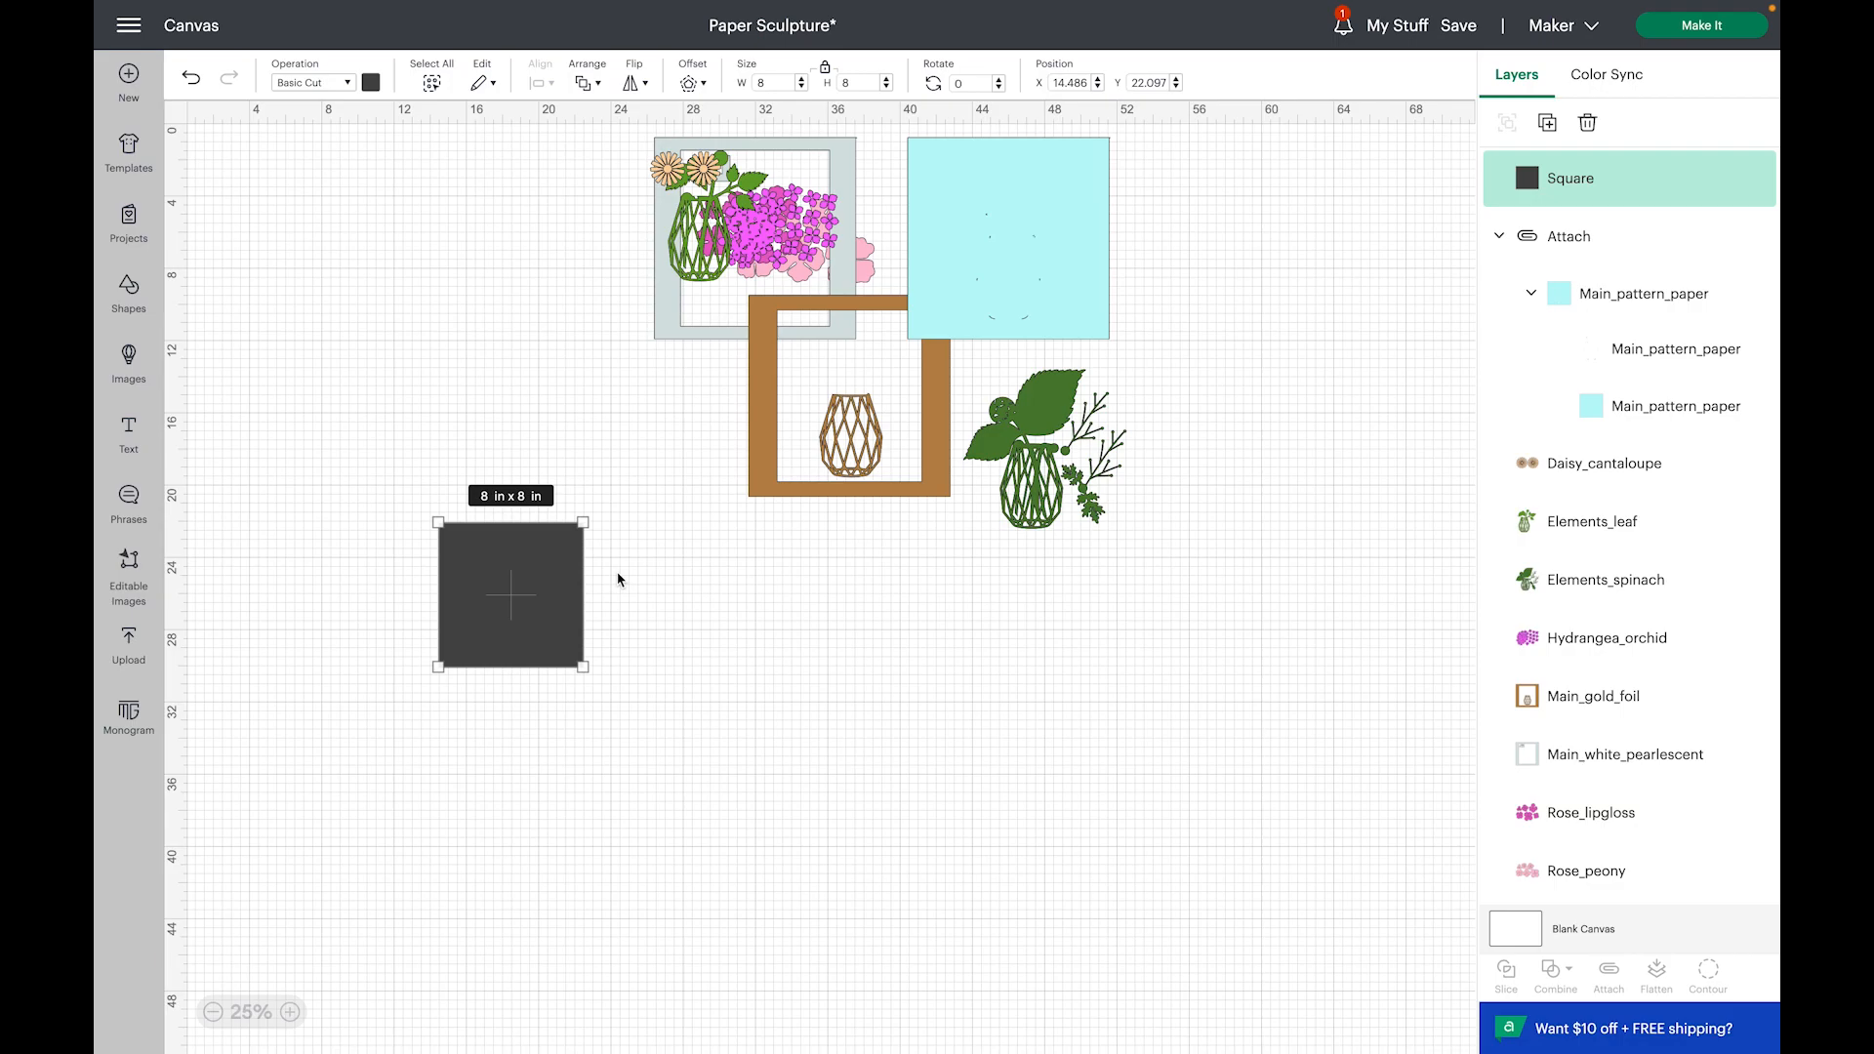
Step: Move the gold frame, pattern paper and spinach-green elements on top of the white frame and flower pieces
left_click(849, 598)
left_click_drag(943, 430, 1069, 268)
left_click_drag(1042, 423, 1035, 216)
left_click_drag(1154, 400, 772, 219)
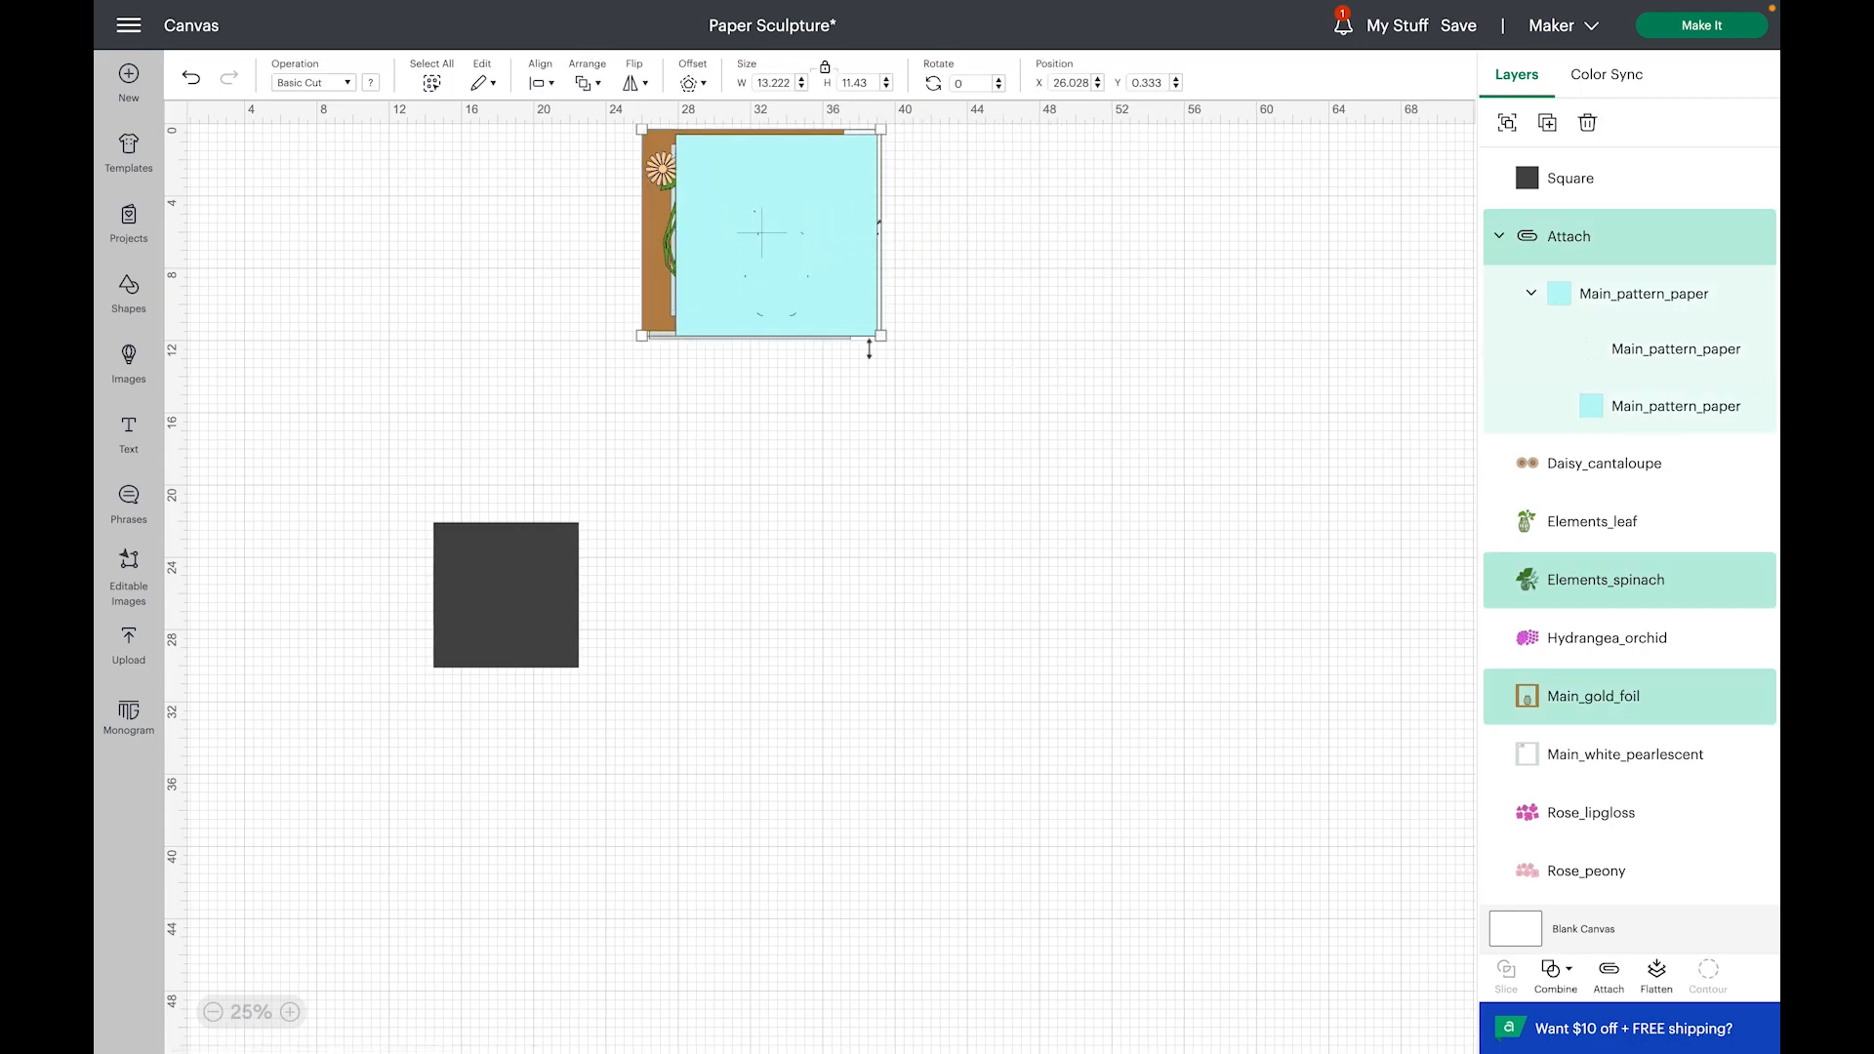
left_click(887, 368)
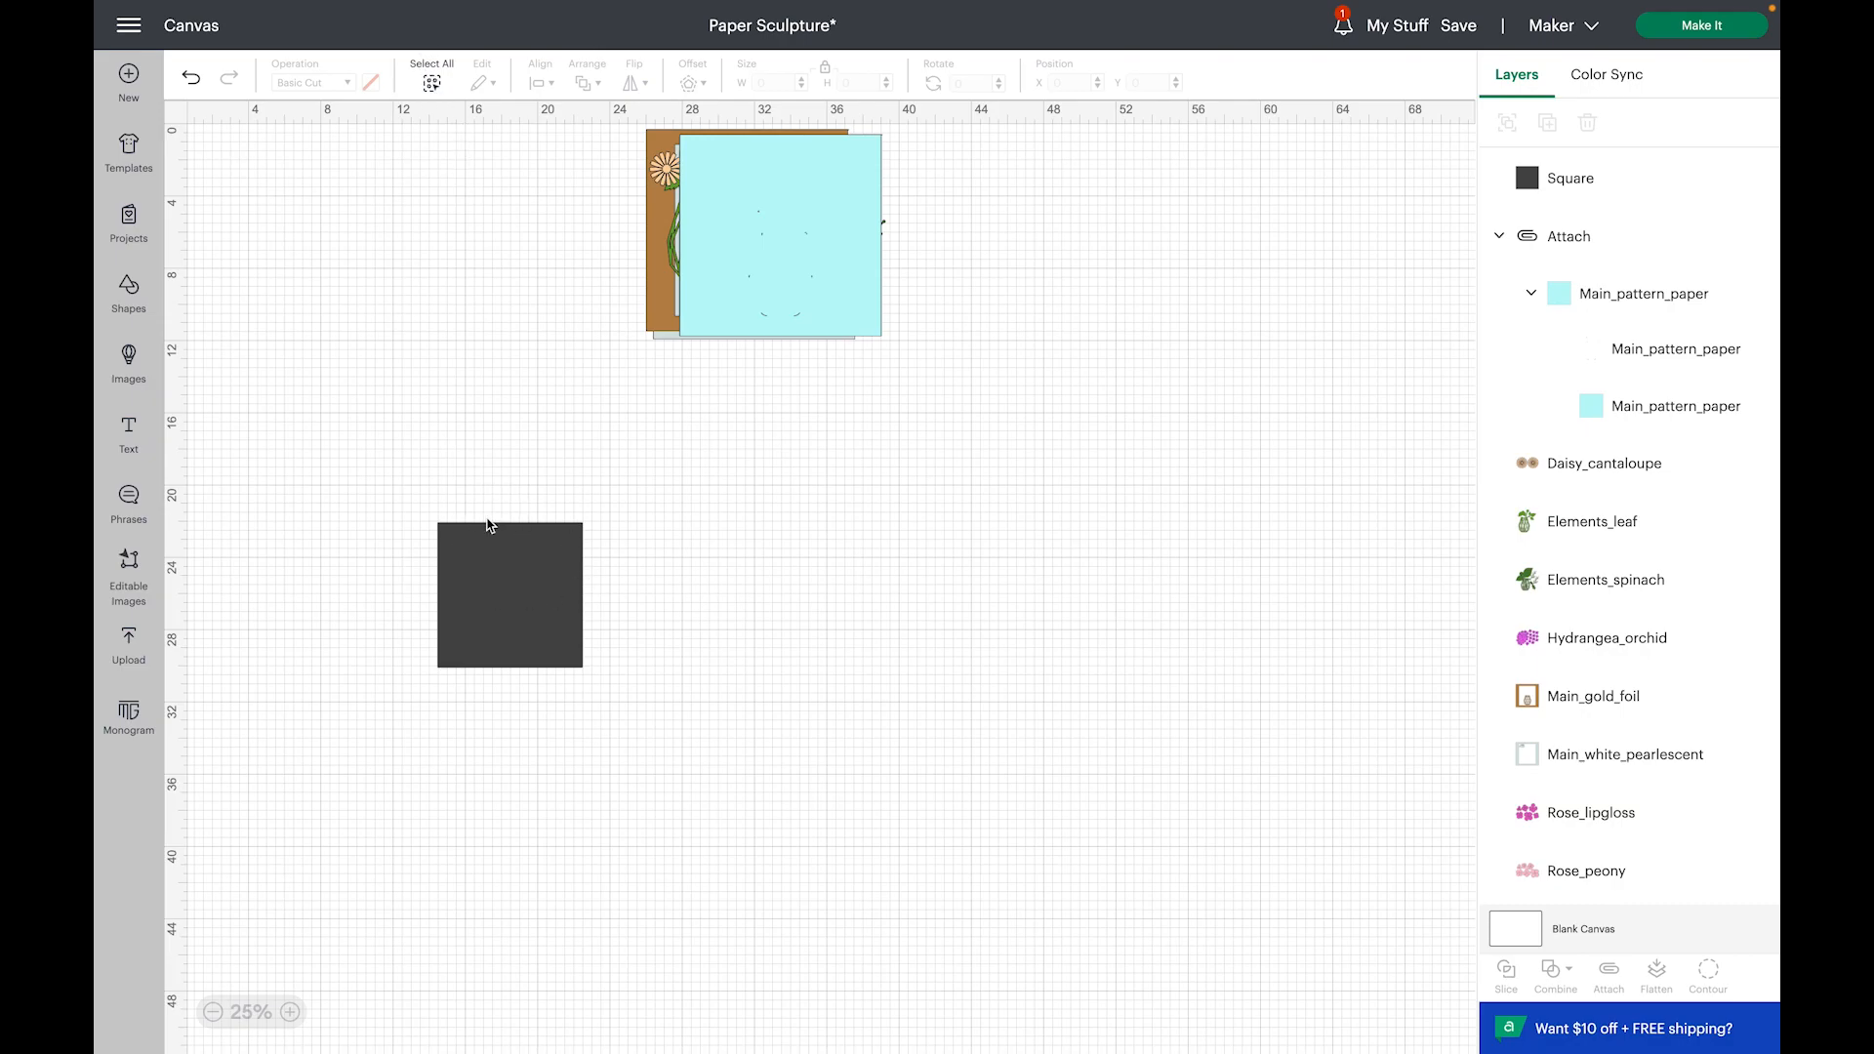
Step: Select all the paper sculpture pieces without the square, center them on each other and group them
left_click_drag(945, 406, 601, 71)
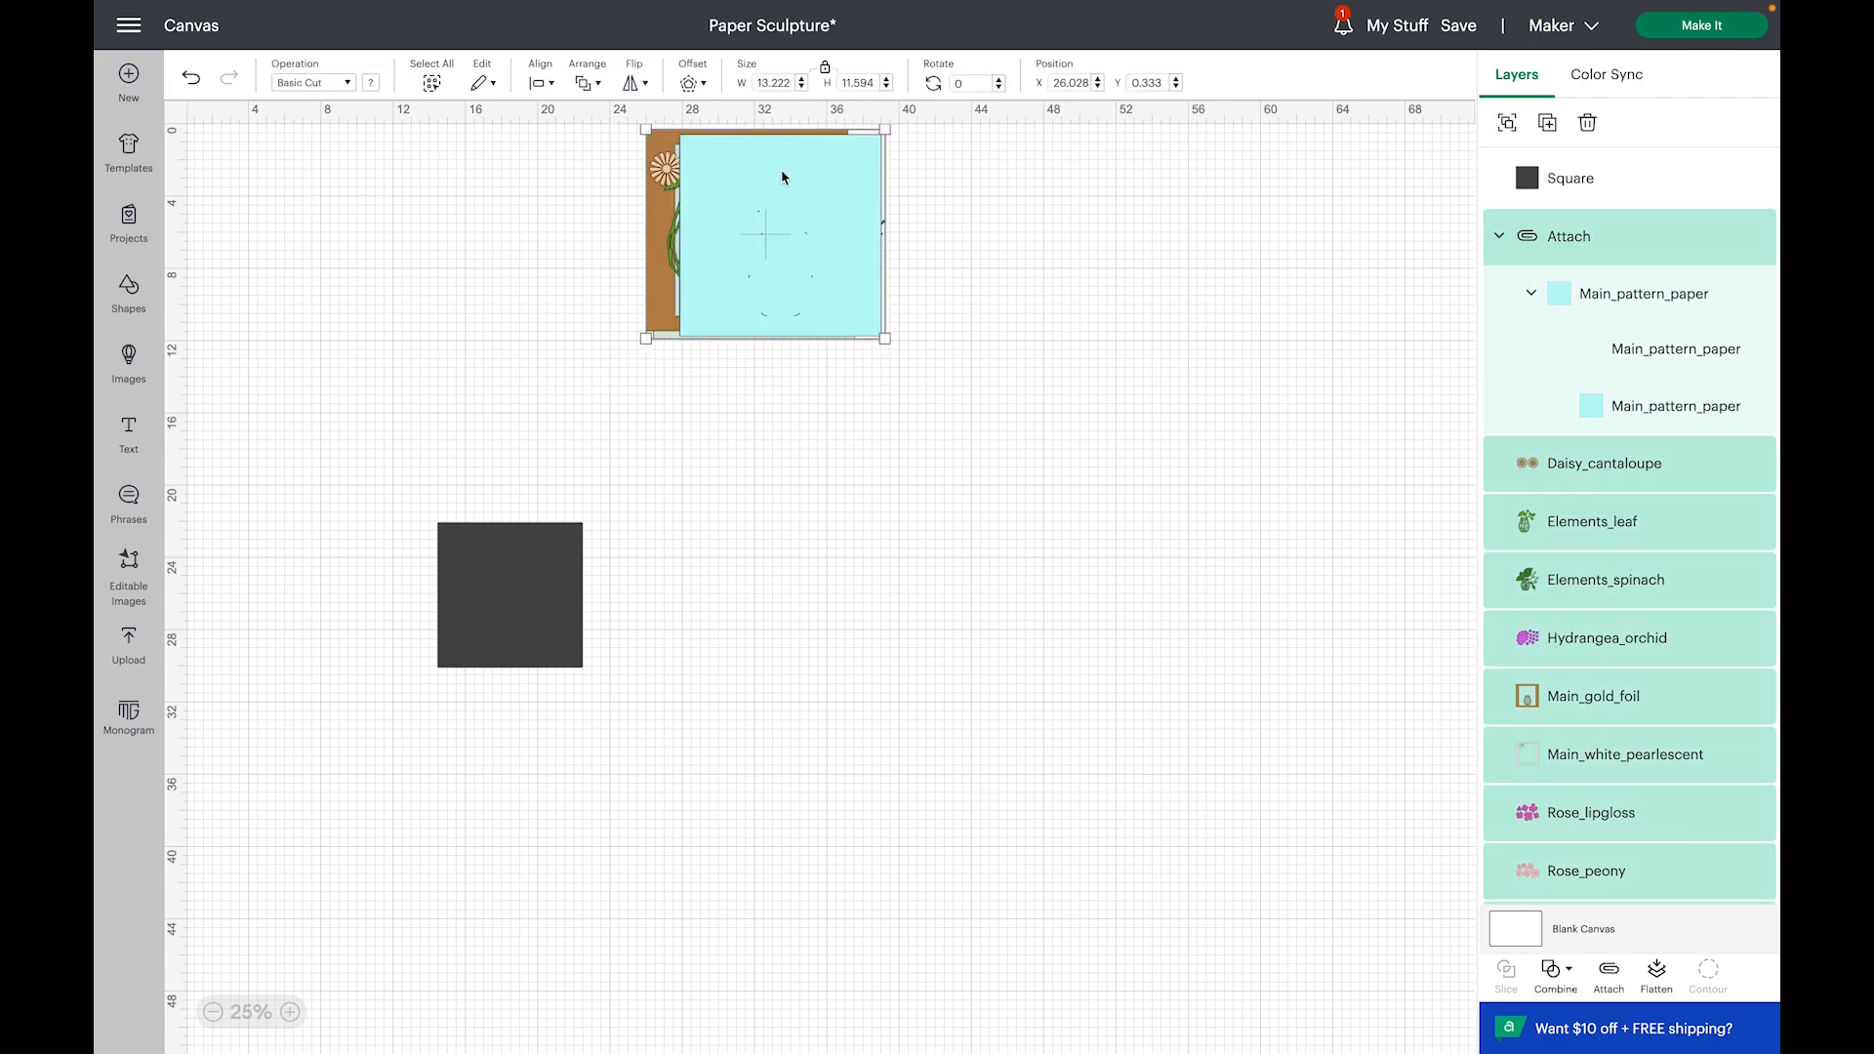
left_click(542, 83)
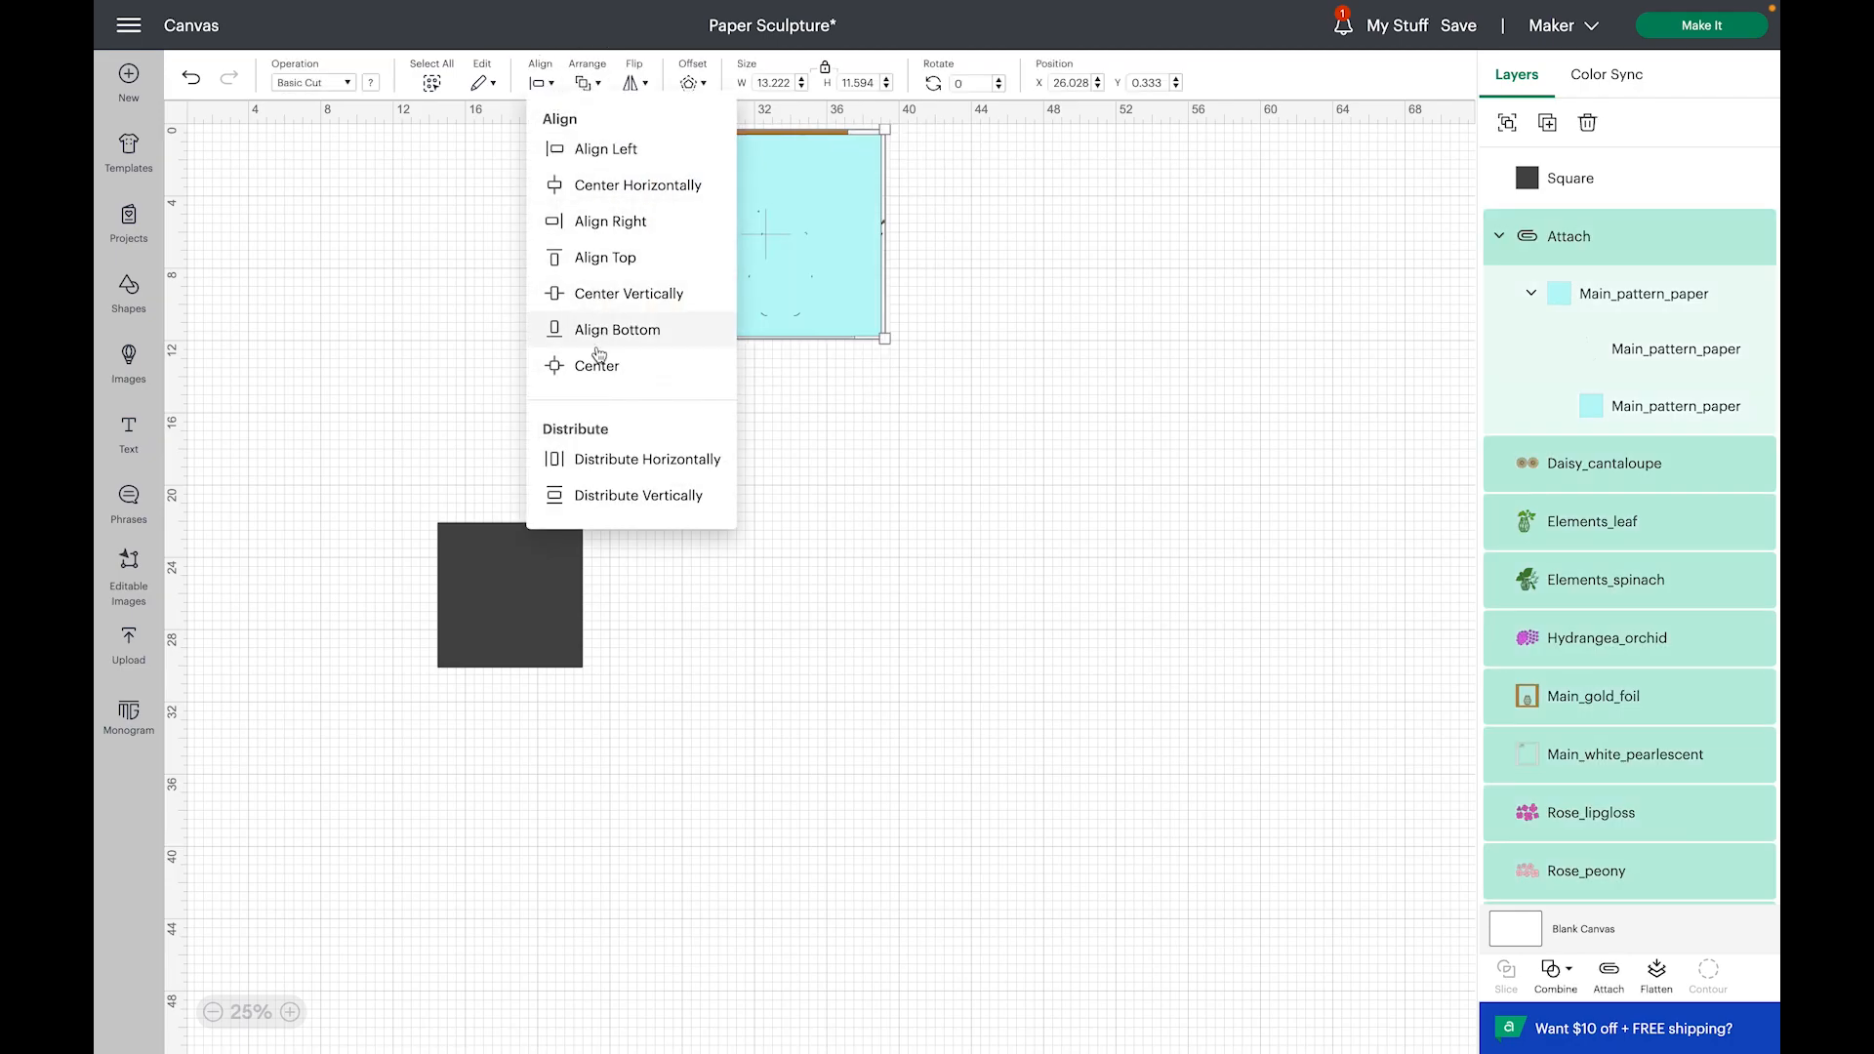
left_click(597, 365)
right_click(763, 202)
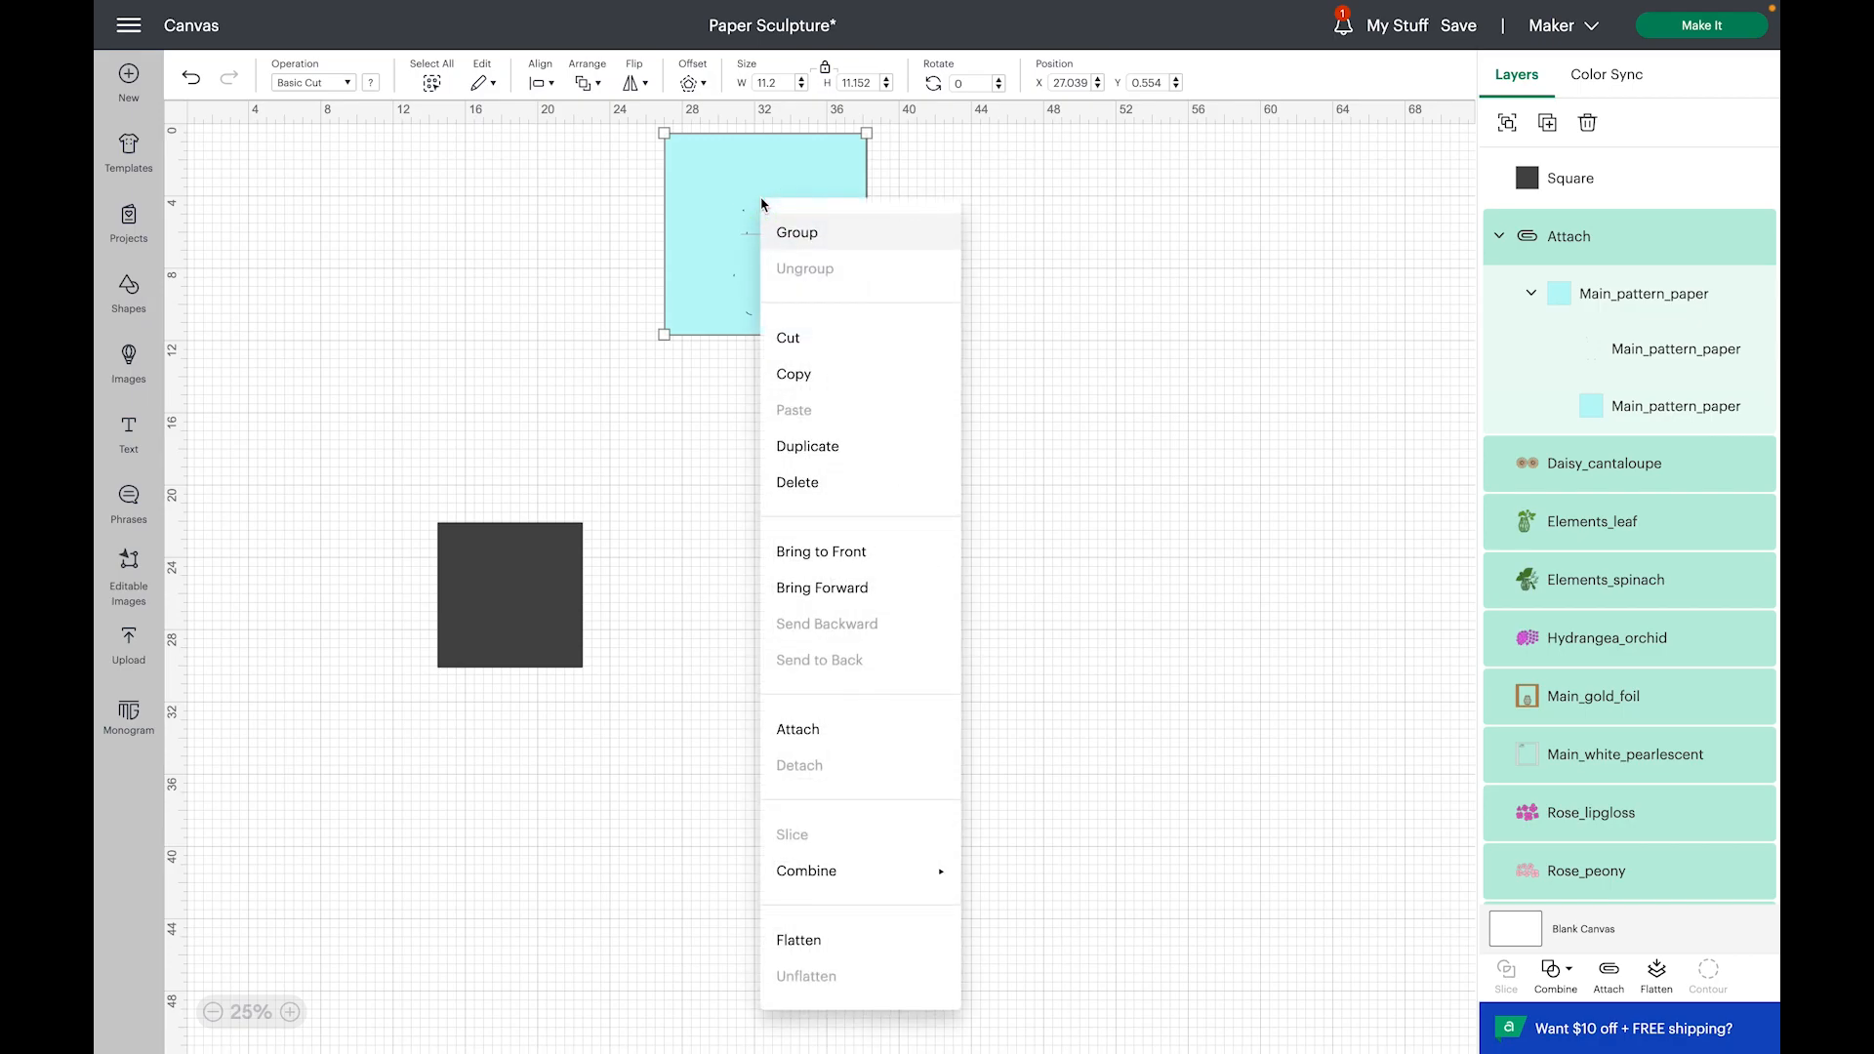
left_click(776, 231)
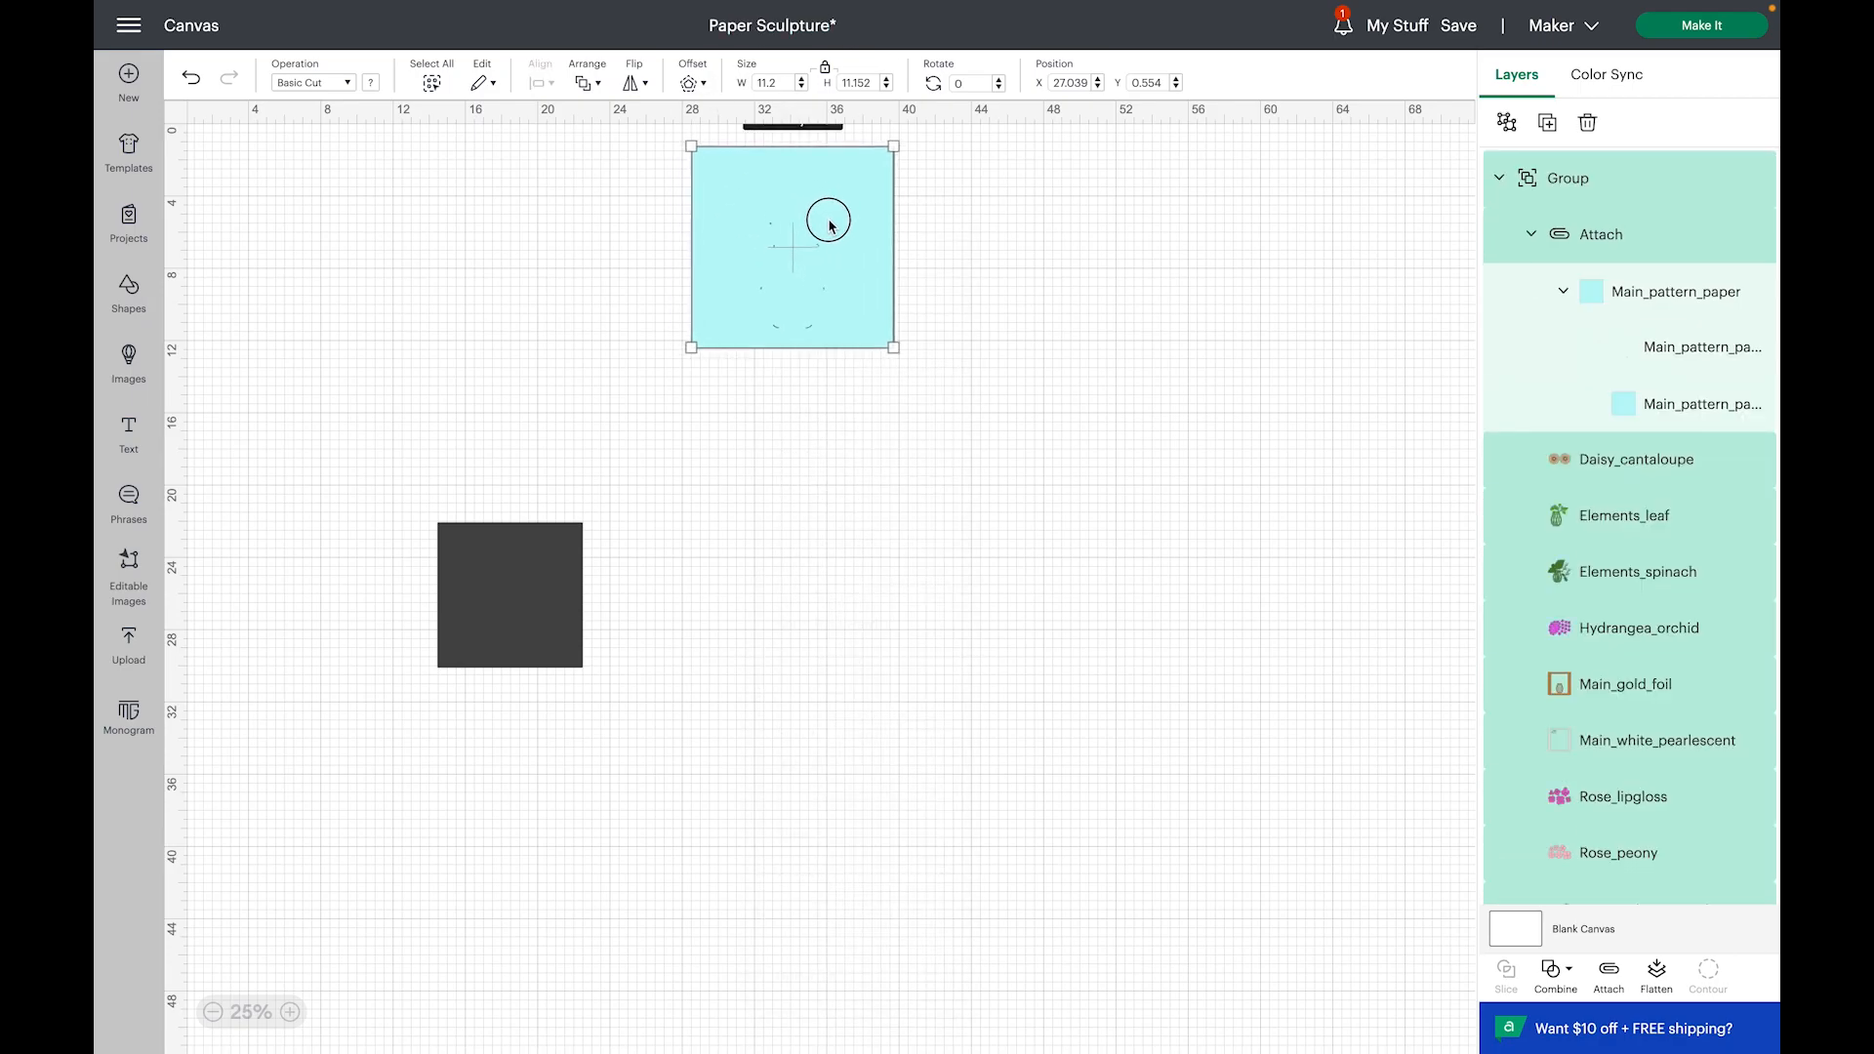
Step: Arrange the 8 in square and the grouped paper sculpture side by side with a gap between them
left_click_drag(783, 202, 892, 432)
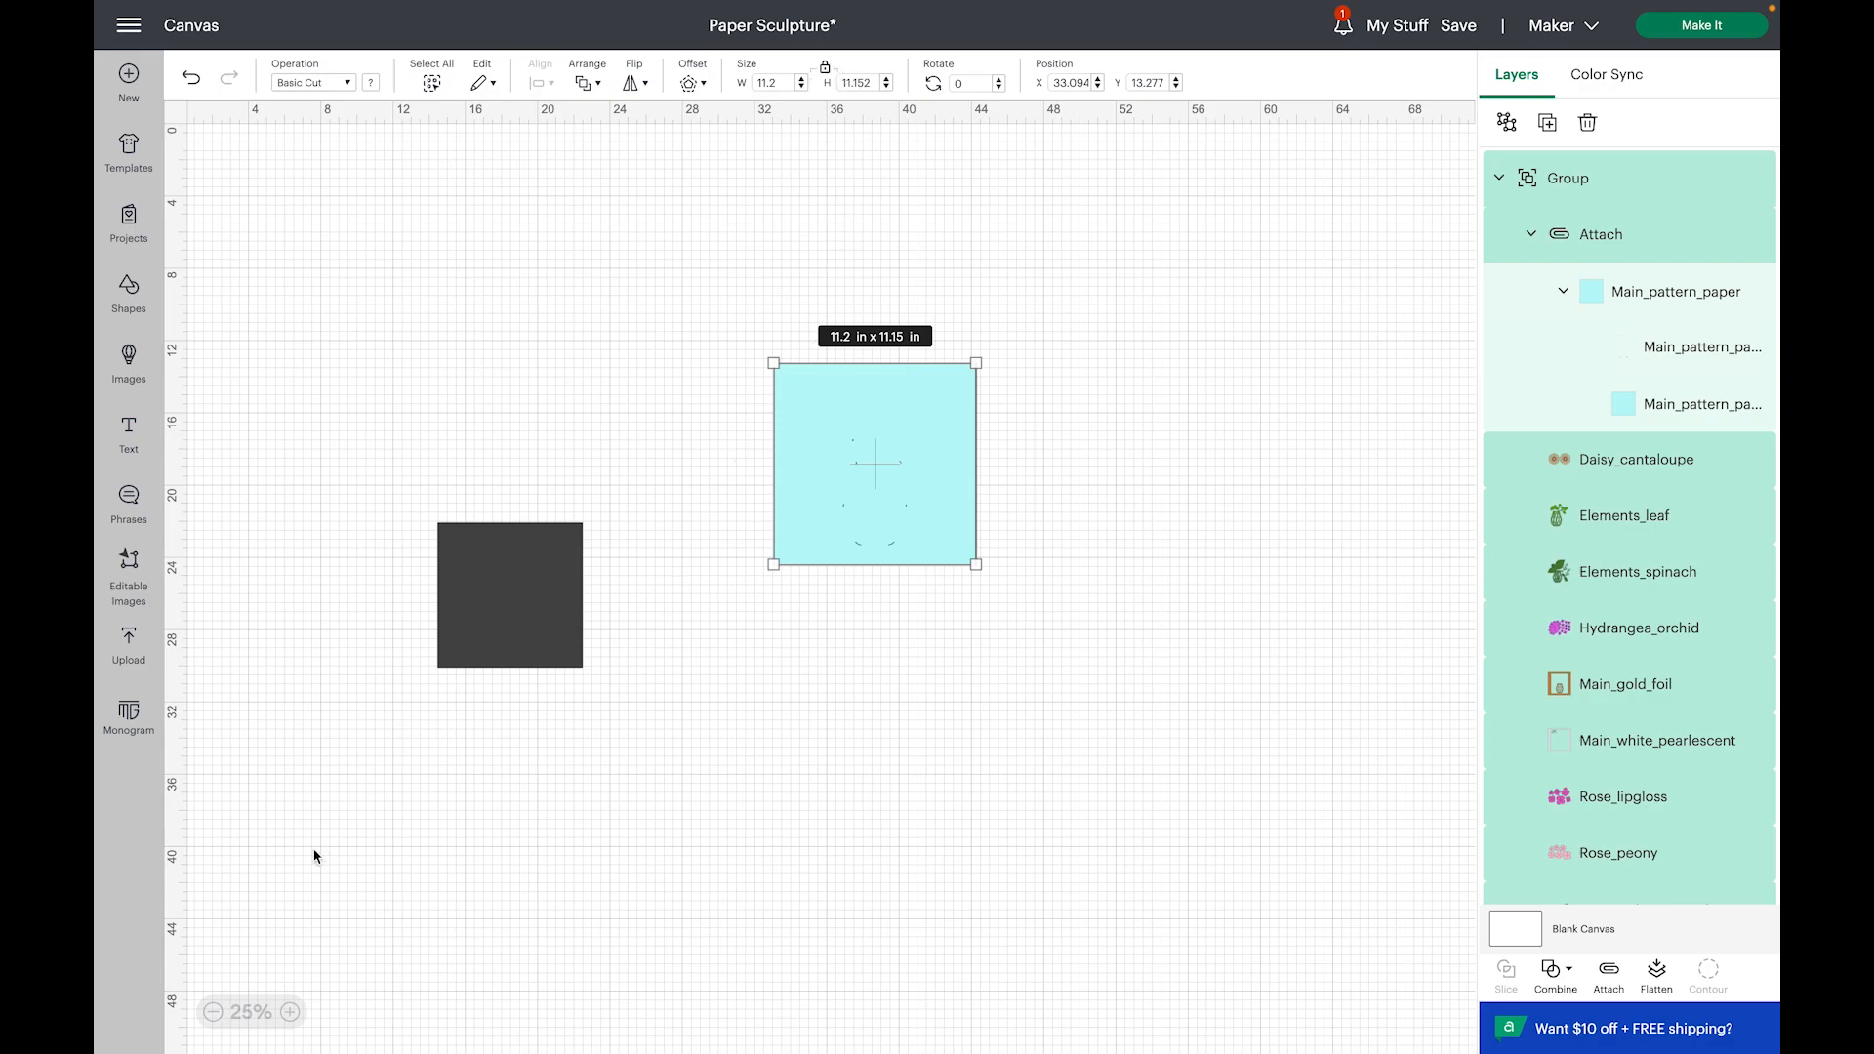
left_click(290, 1011)
left_click(290, 1011)
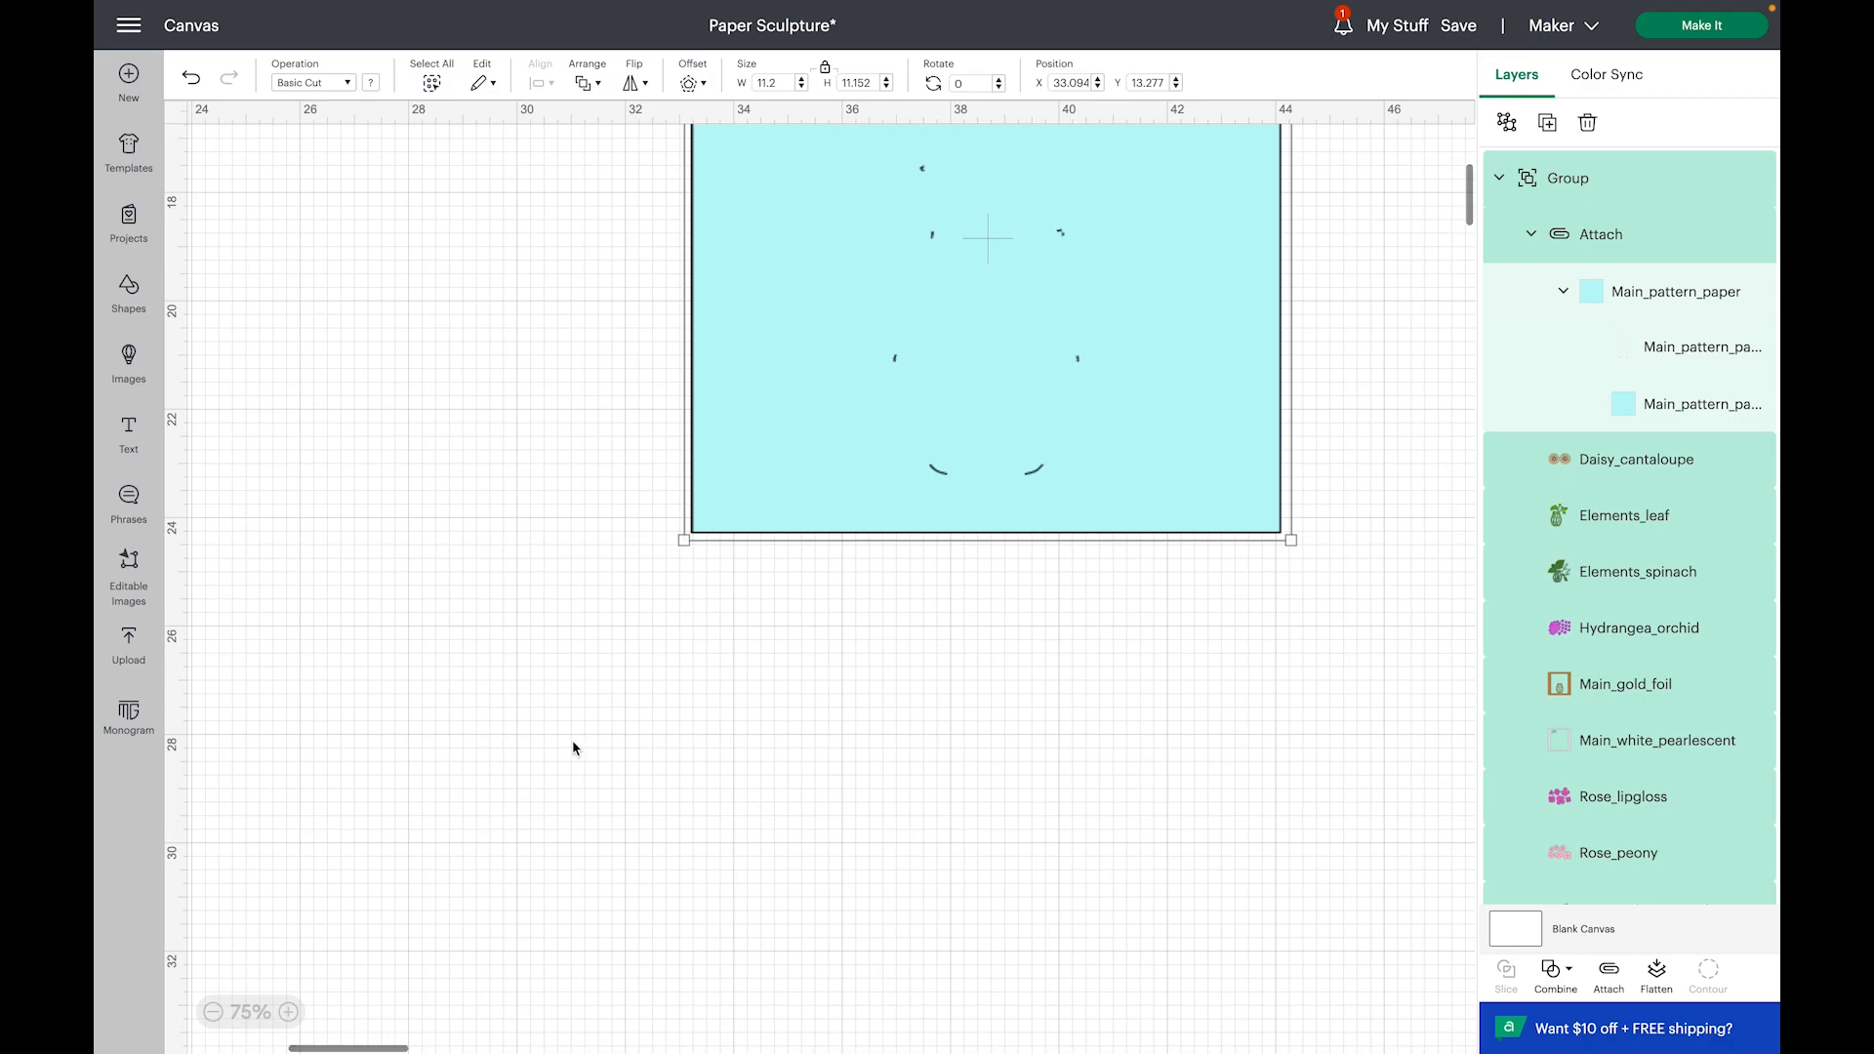
scroll(571, 750, "left", 3)
left_click_drag(326, 639, 741, 417)
left_click_drag(1089, 409, 703, 774)
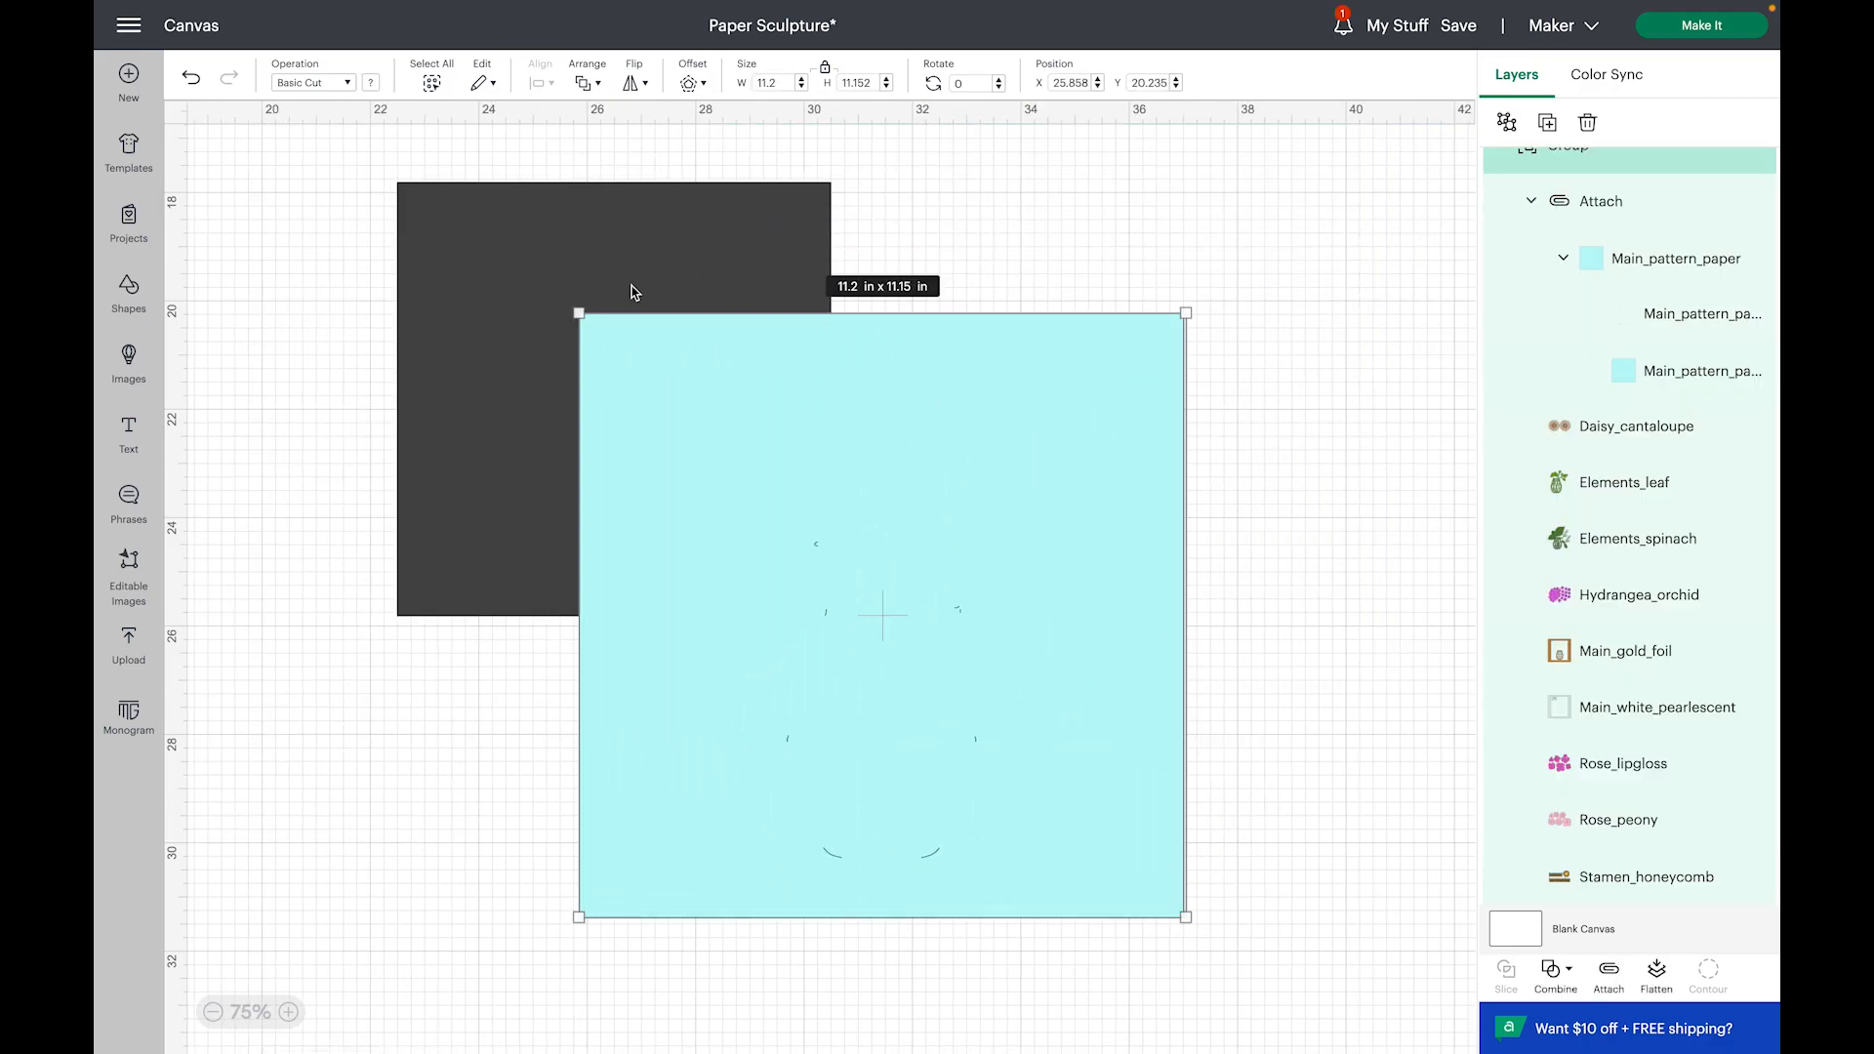
left_click_drag(963, 430, 1234, 311)
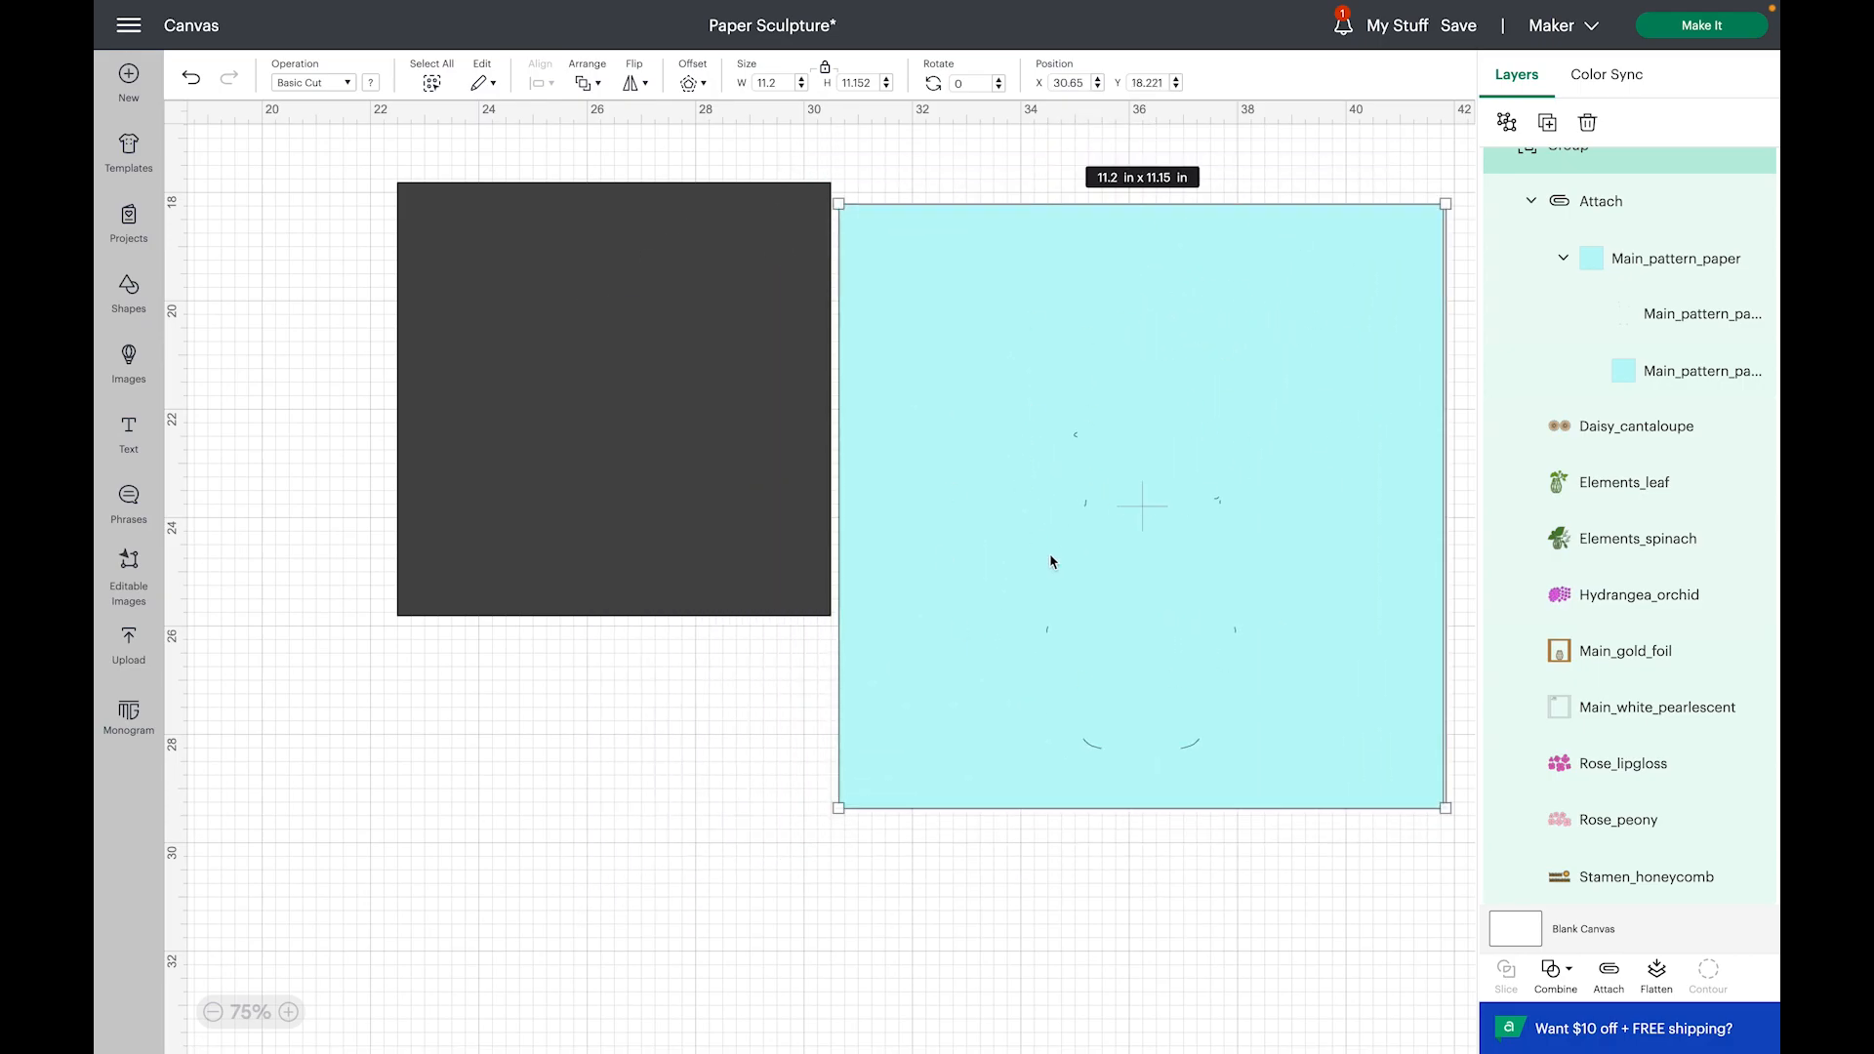
left_click_drag(621, 334, 514, 338)
left_click(1054, 325)
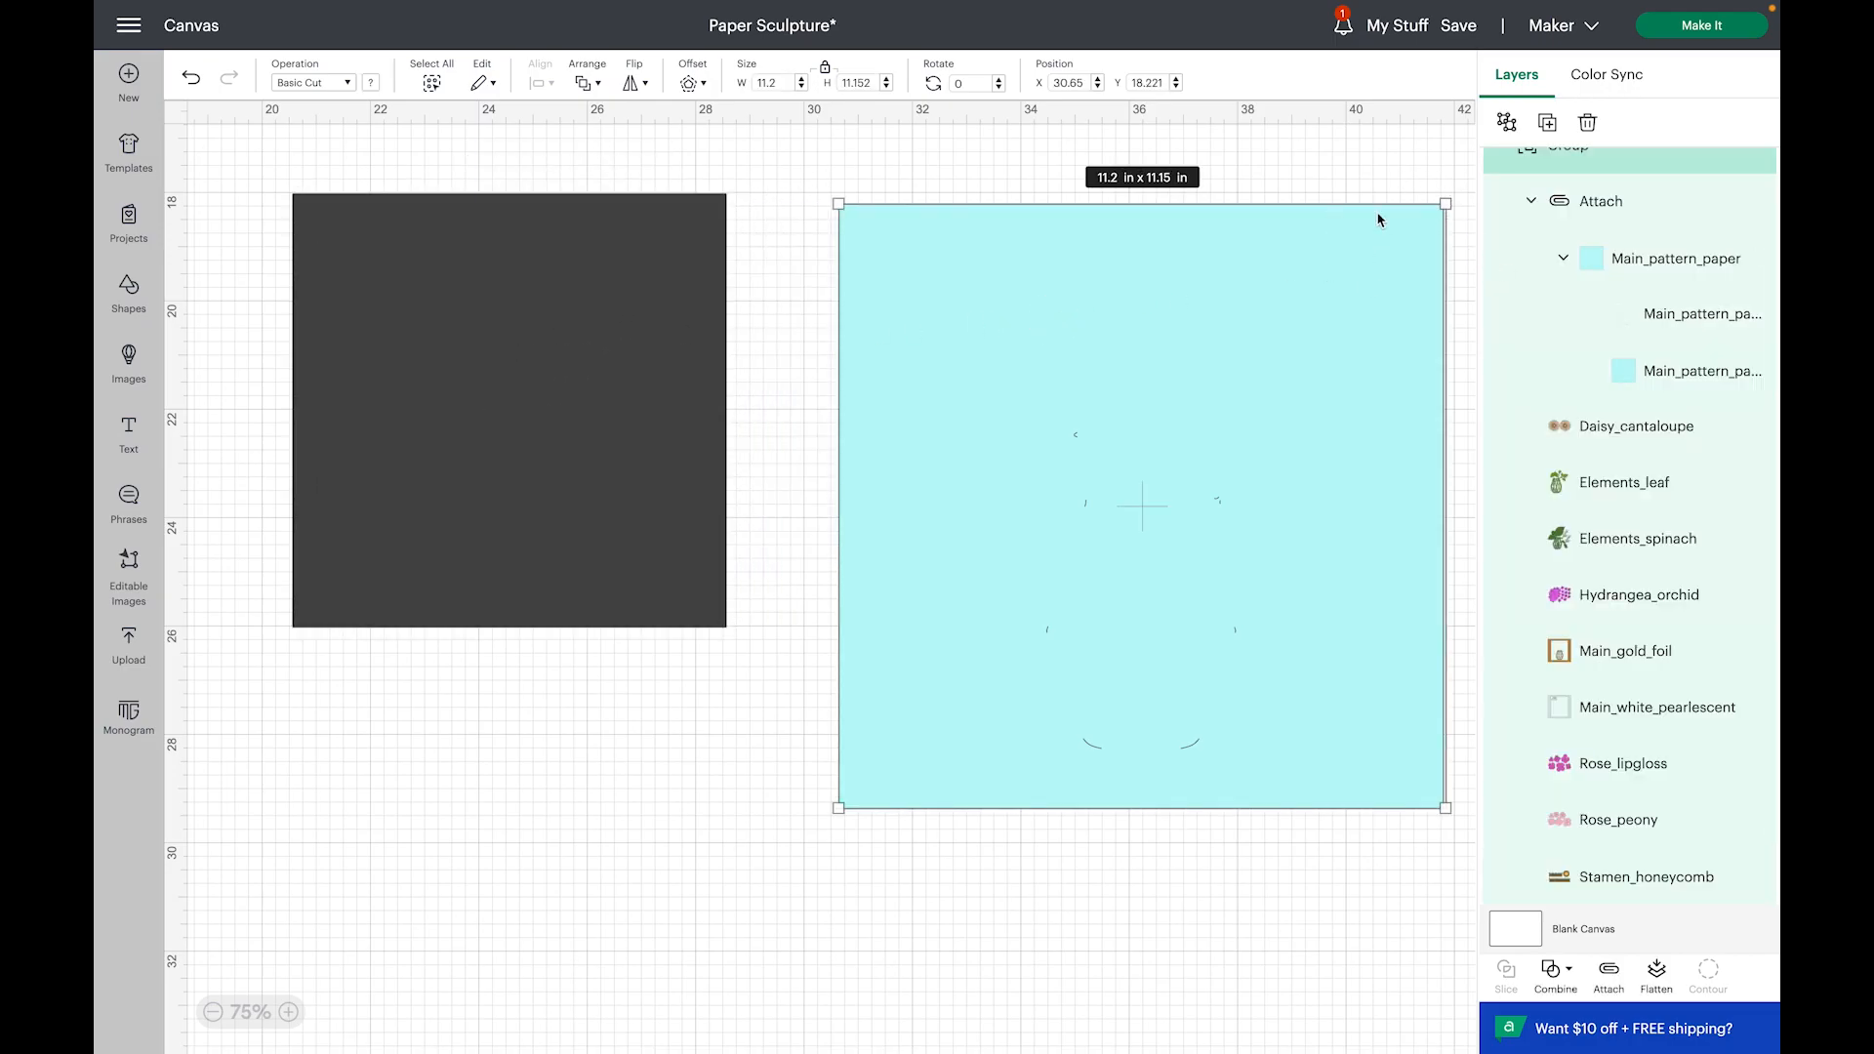
Step: Scale the group proportionally to about 7.66 x 7.63 in and position it inside the 8 in square
left_click_drag(1449, 202, 1211, 396)
left_click_drag(1153, 473, 1150, 479)
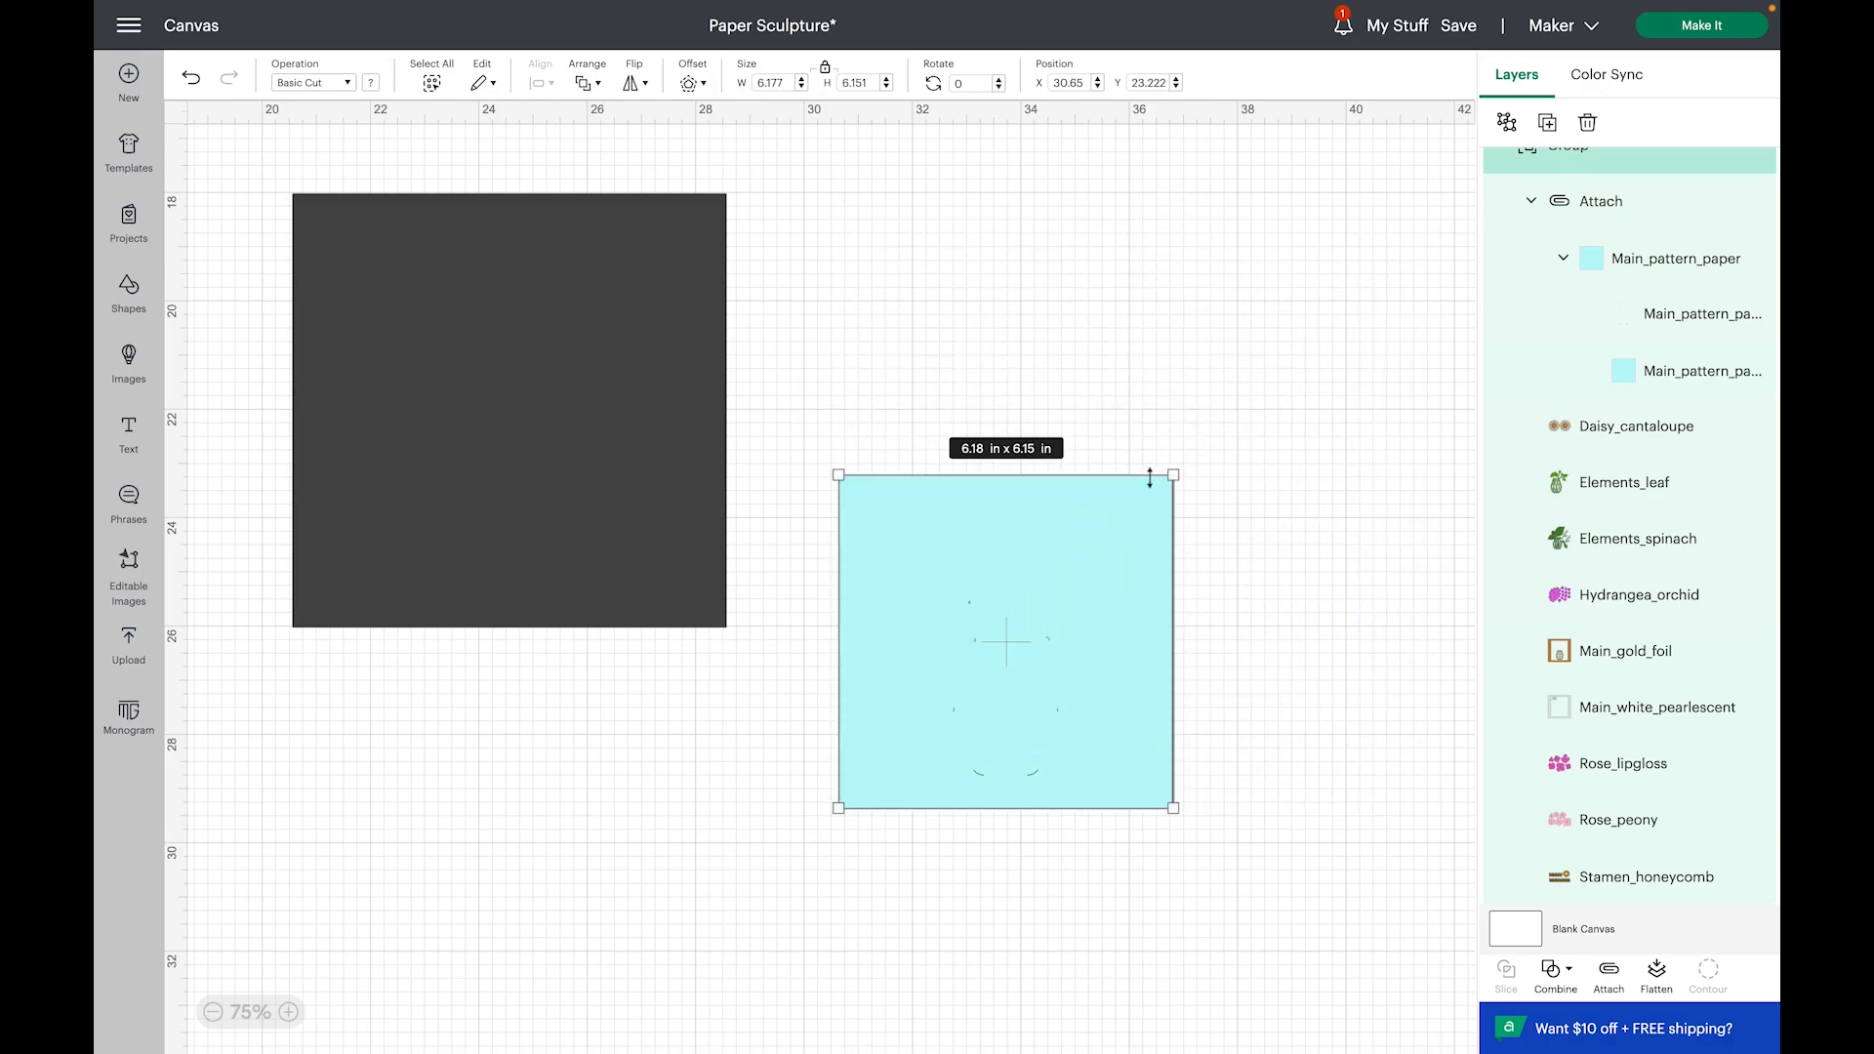
left_click_drag(1054, 569, 535, 326)
left_click_drag(630, 528, 714, 598)
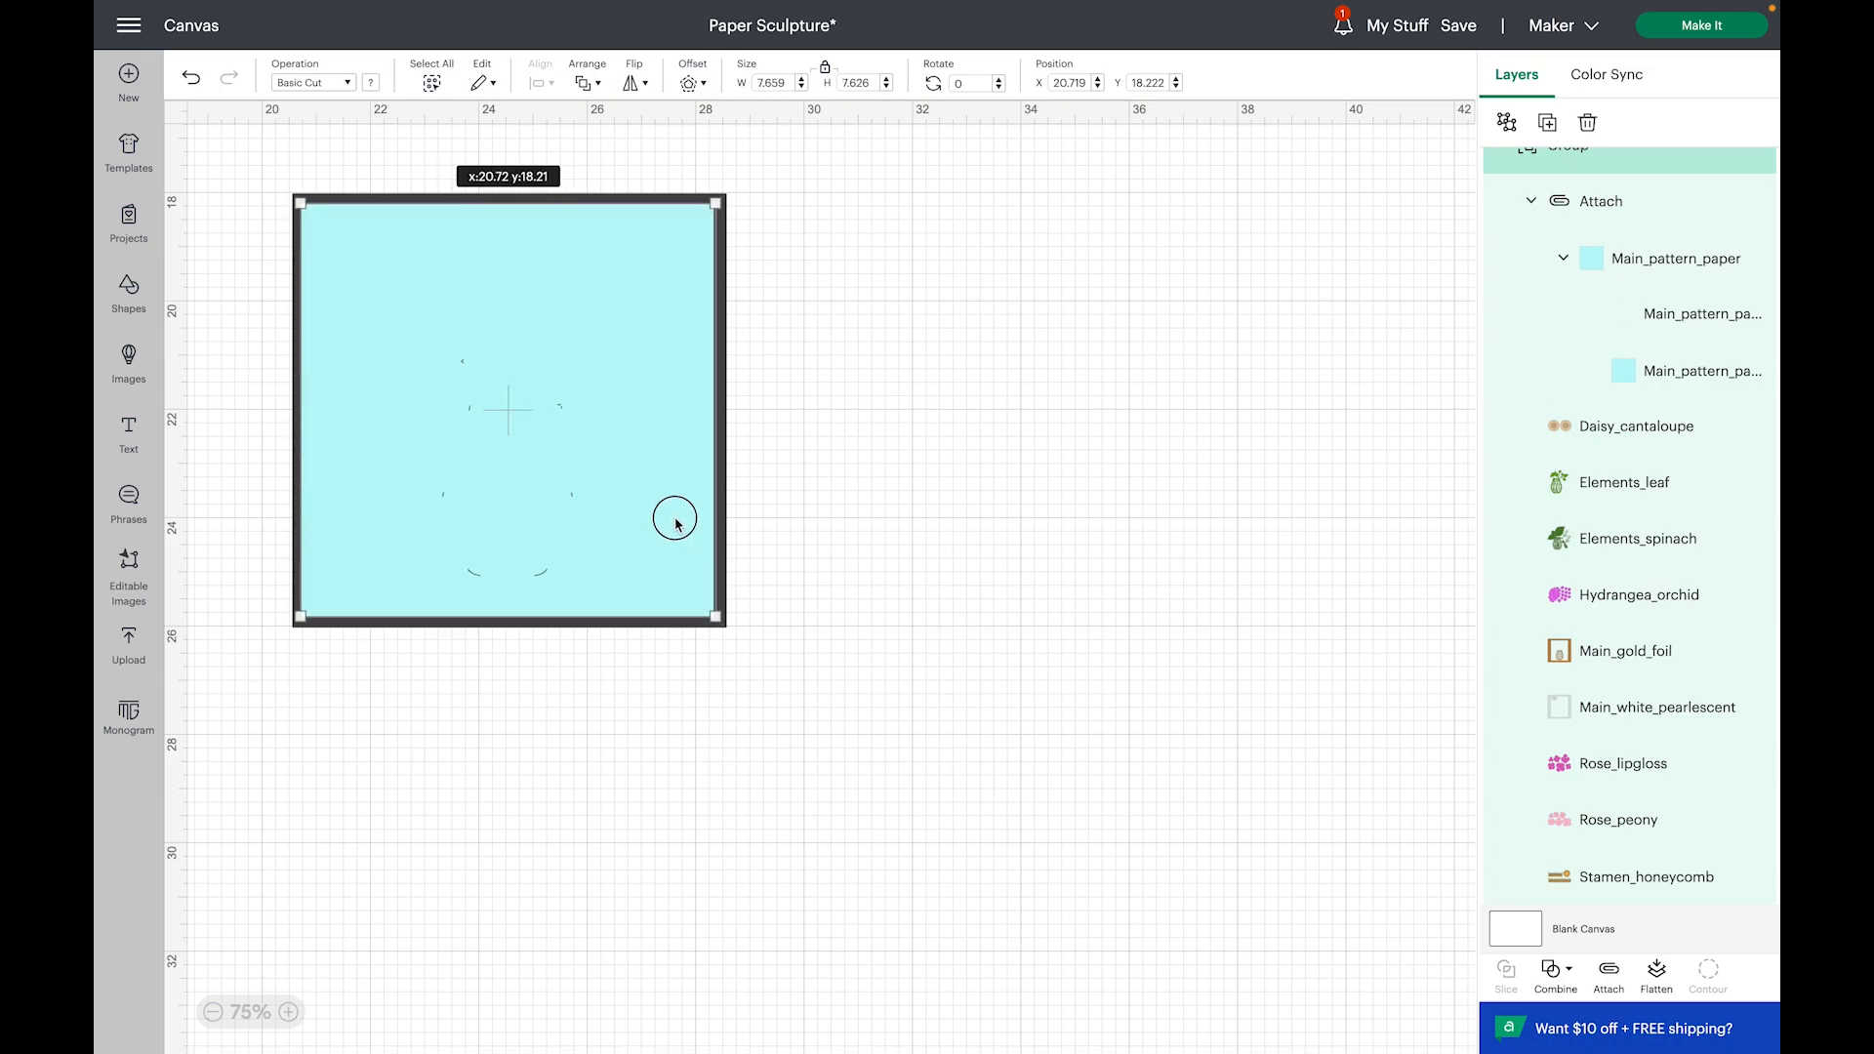
left_click(967, 535)
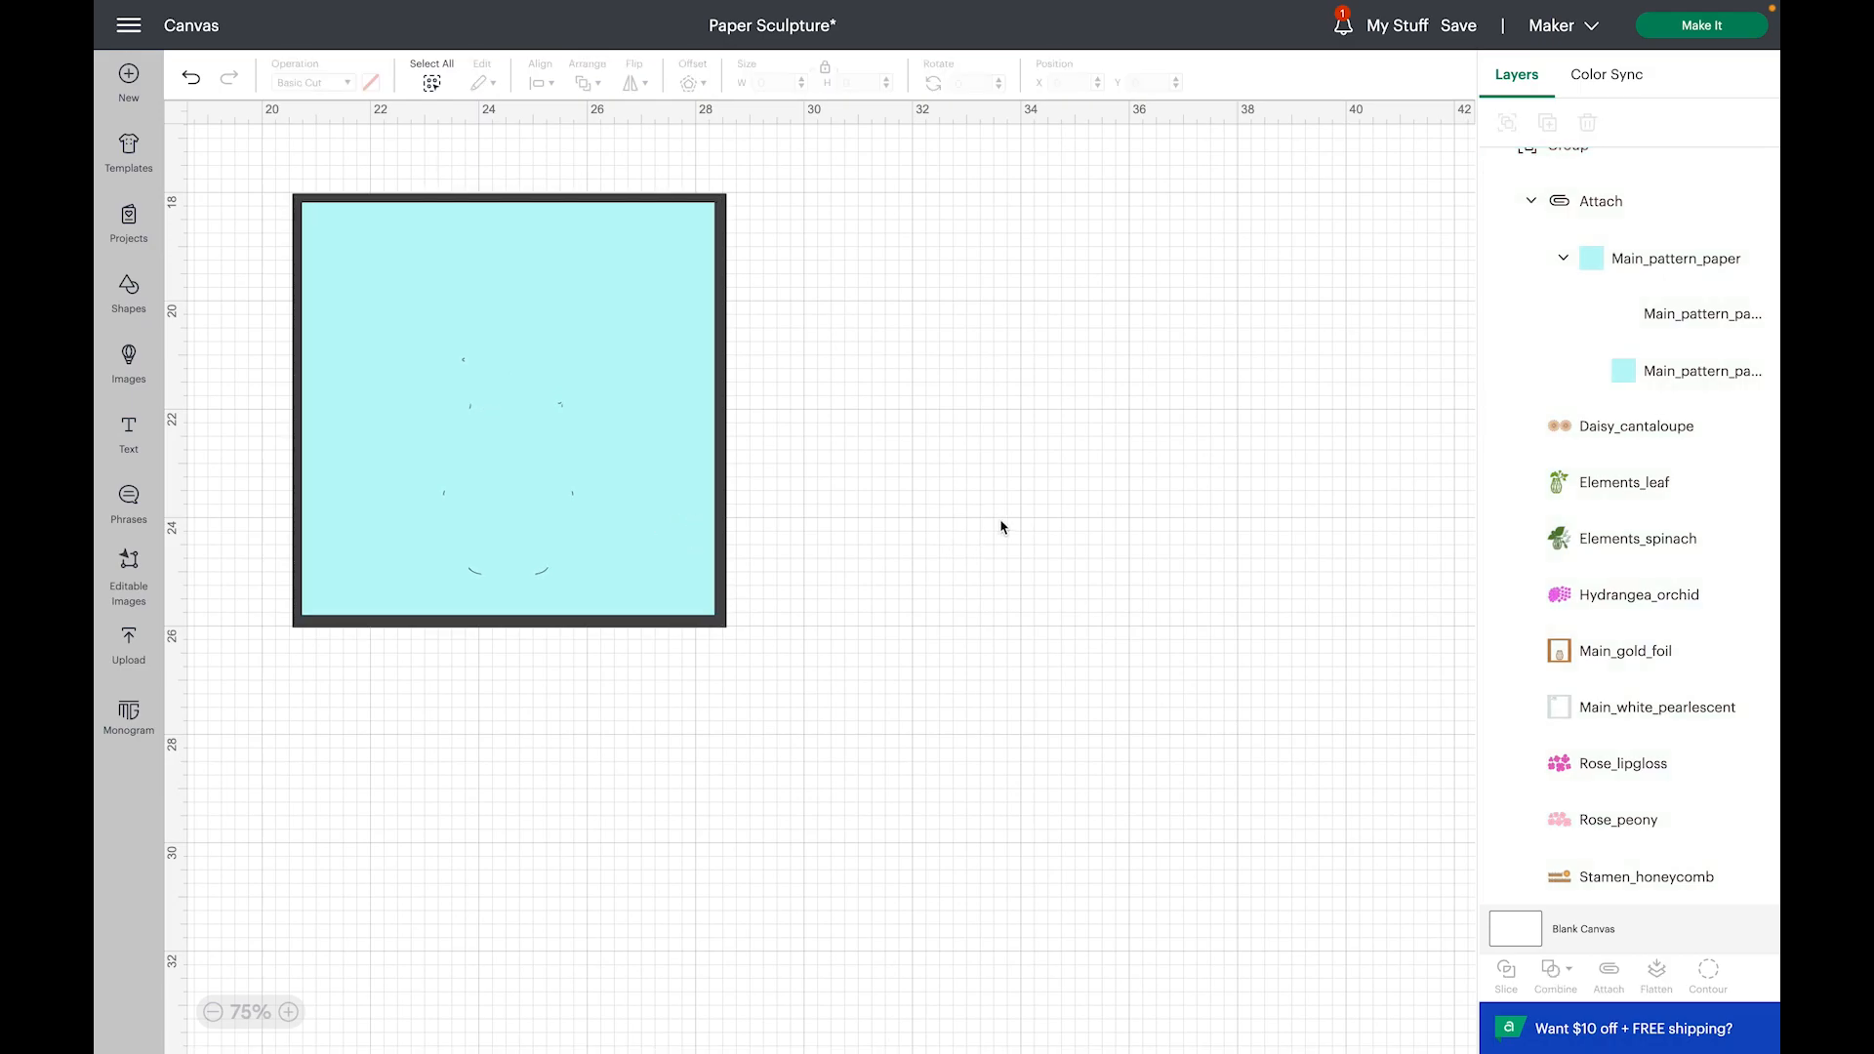
Step: Move the resized group off the square onto empty canvas and ungroup it
left_click_drag(548, 348, 1113, 326)
right_click(1116, 332)
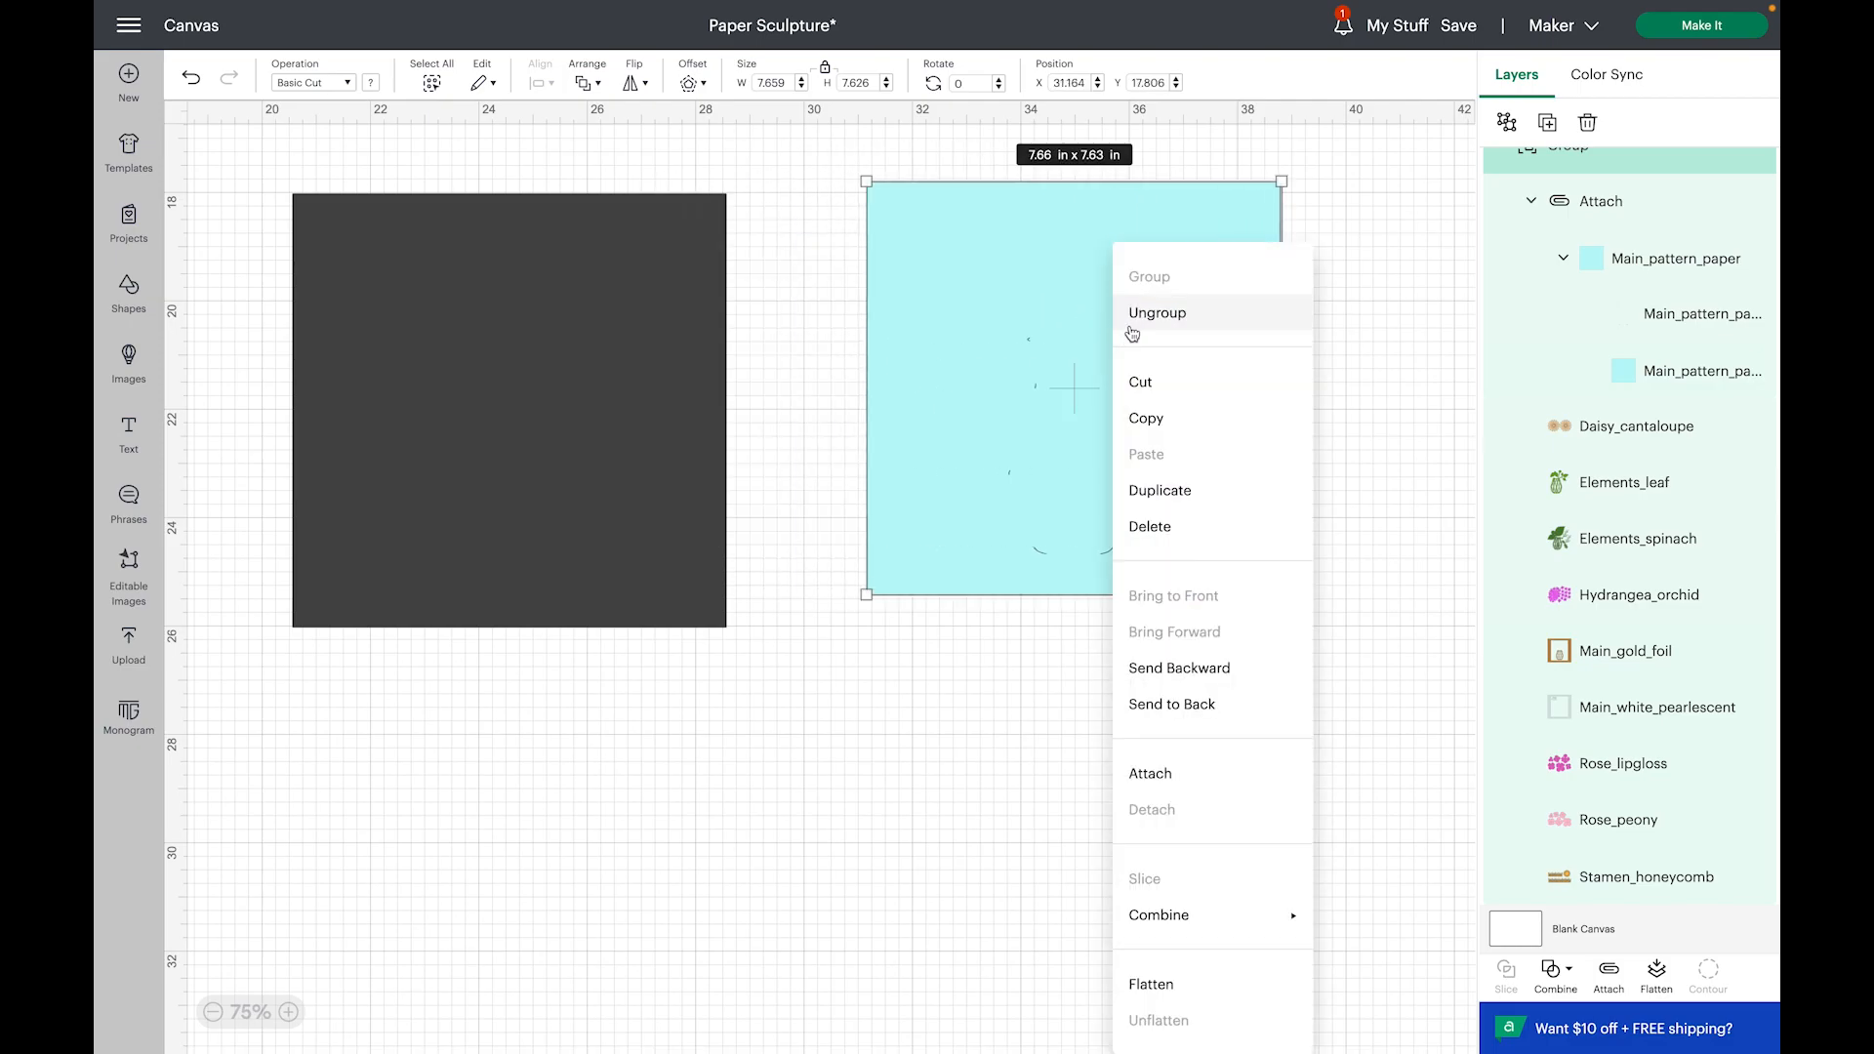
Step: Spread out the ungrouped pieces, moving the pattern paper beyond the gold frame and the daisies below the square
left_click_drag(1159, 415, 1389, 322)
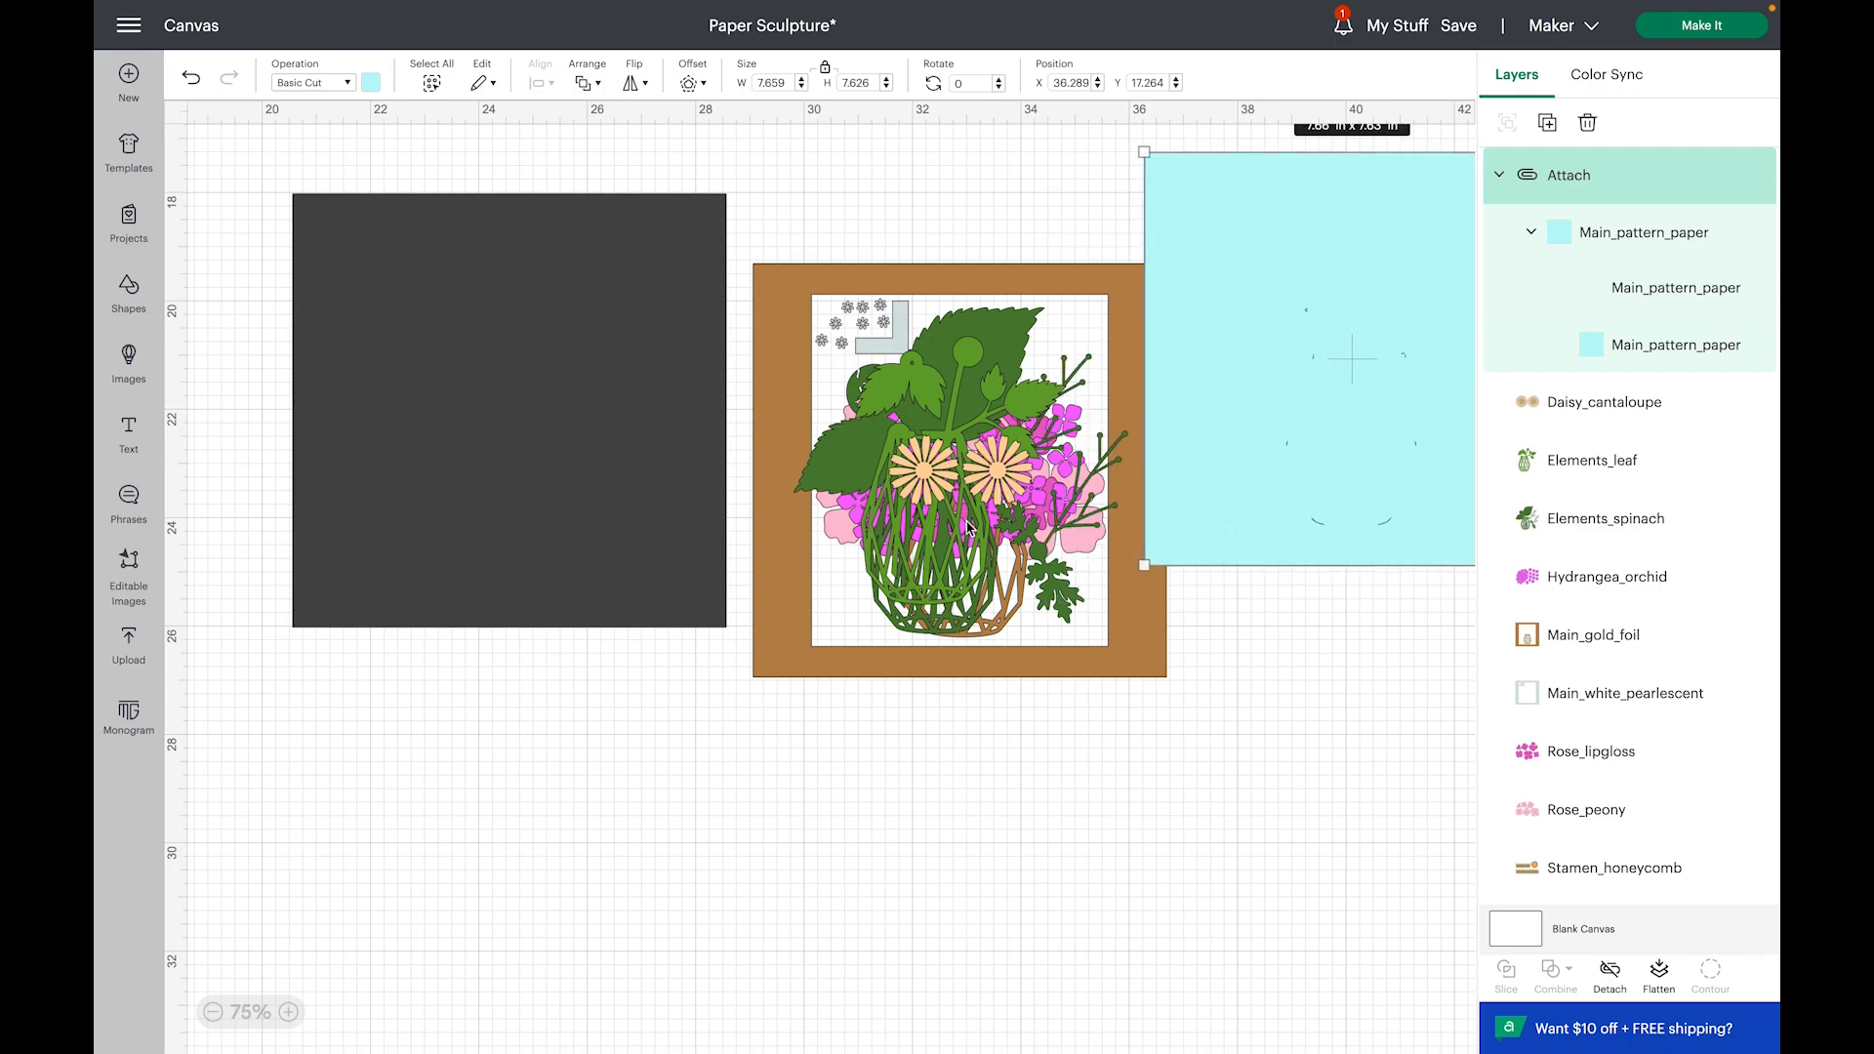
left_click_drag(928, 481, 407, 825)
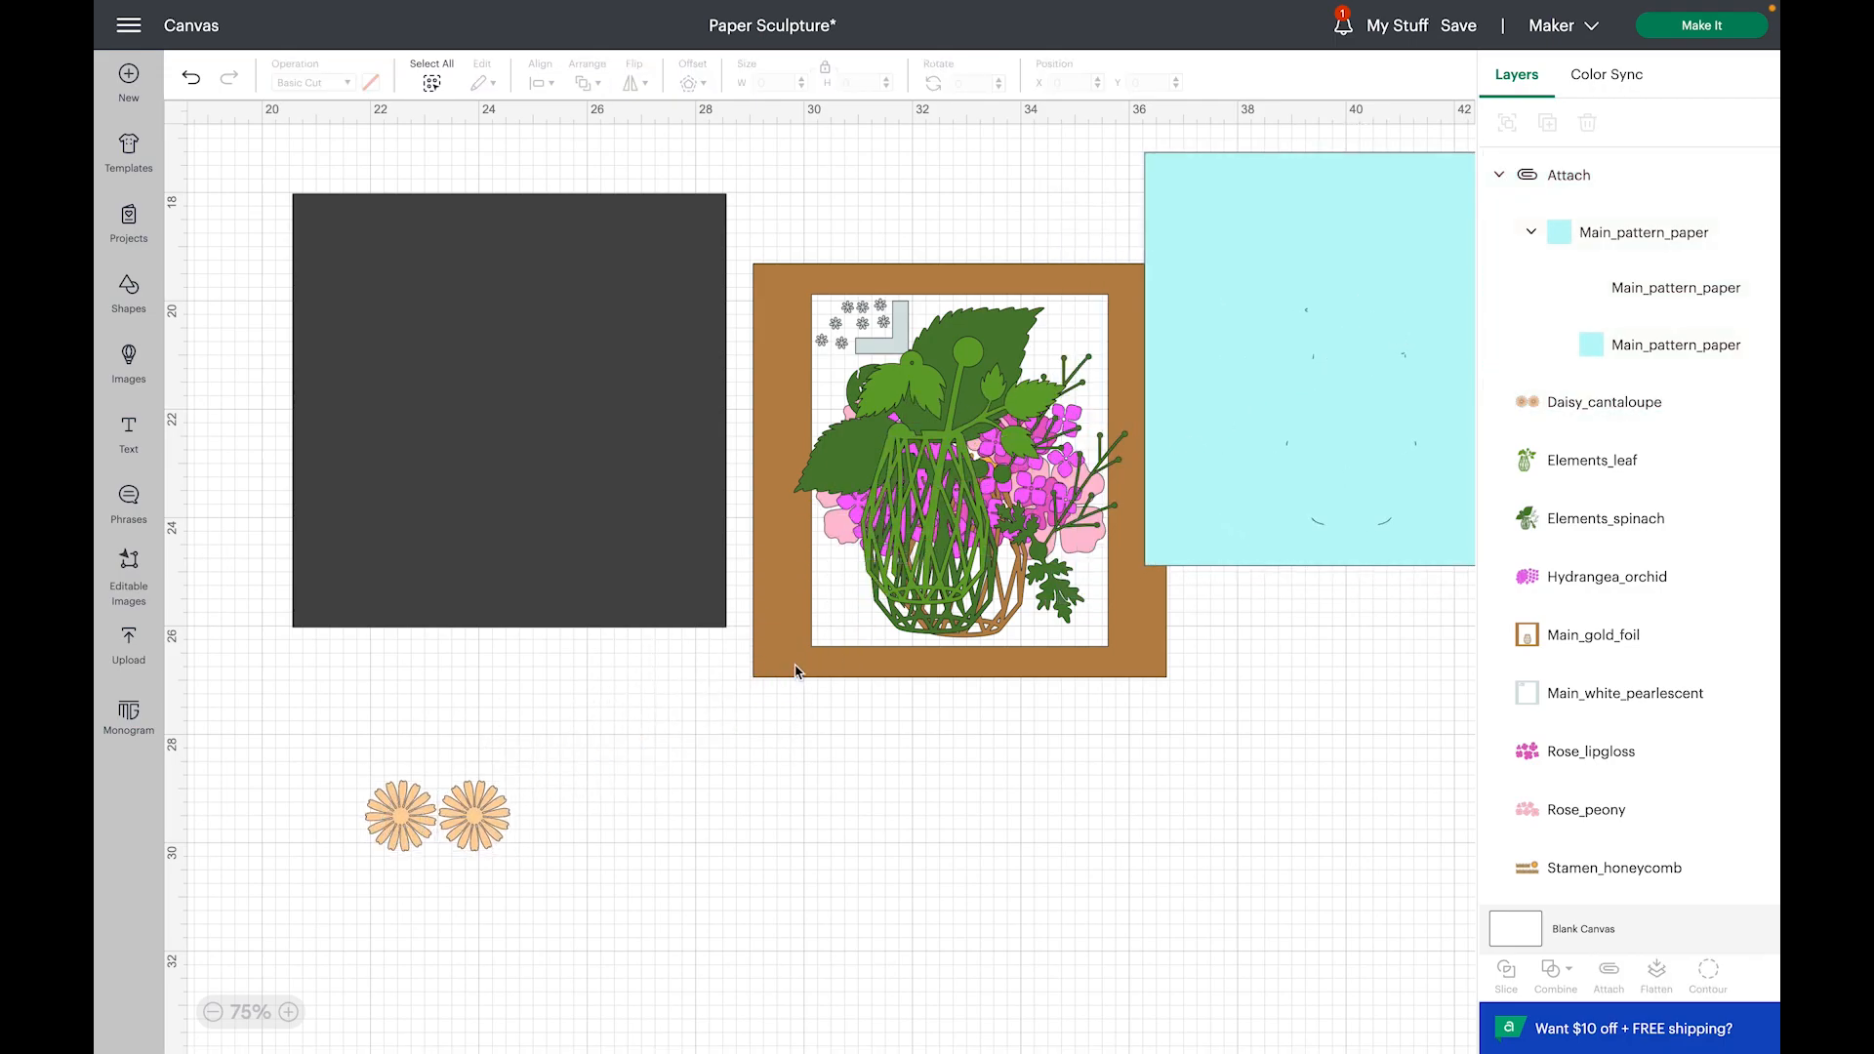